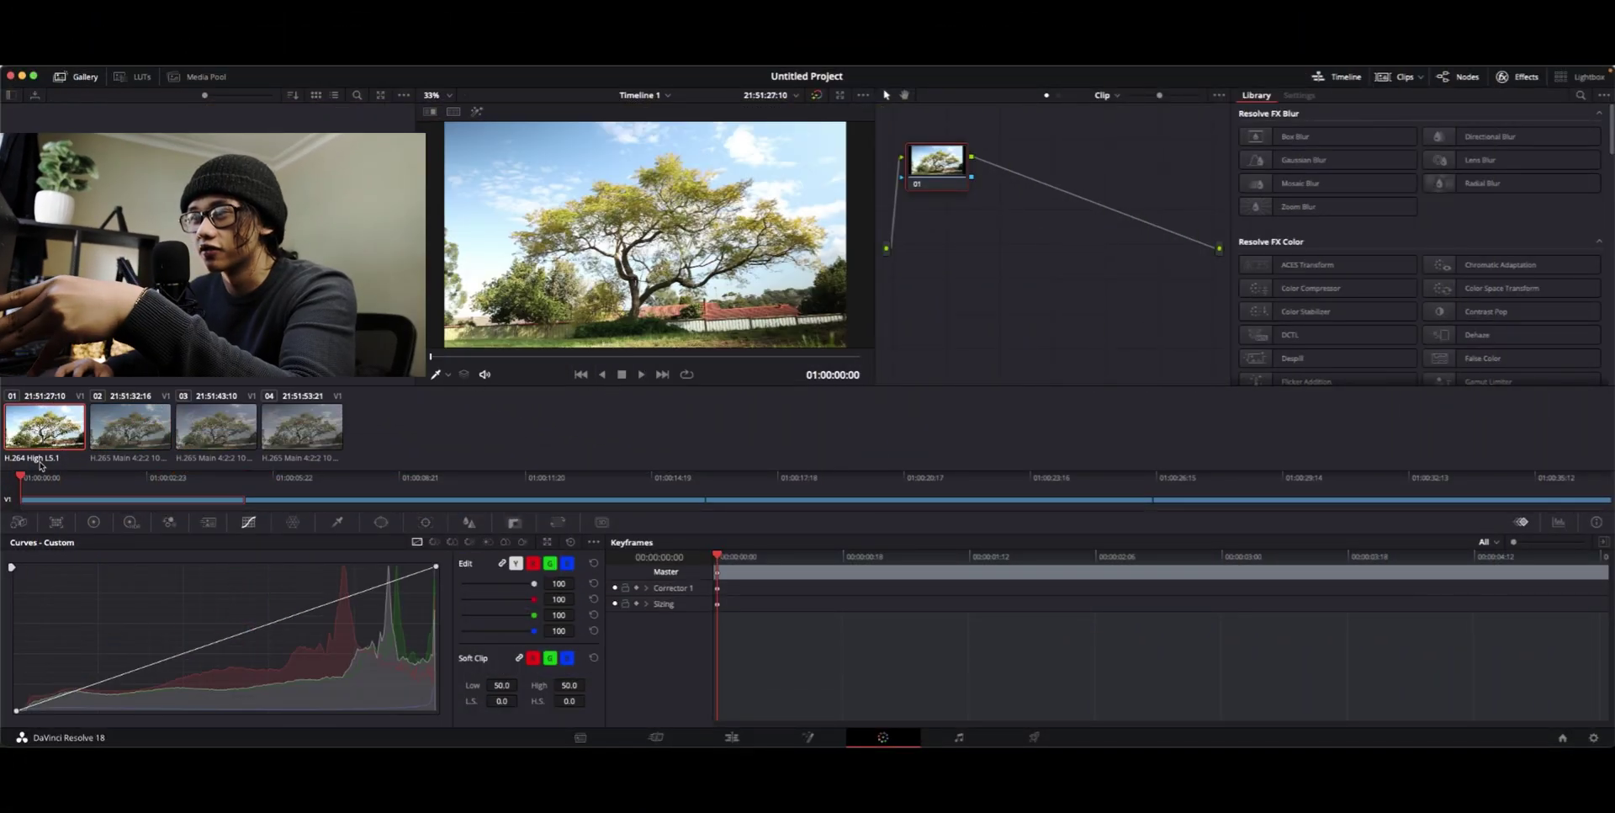
Undo the recent node changes on clip 02 until two nodes remain, then place node 02 beside node 01.
left_click(133, 413)
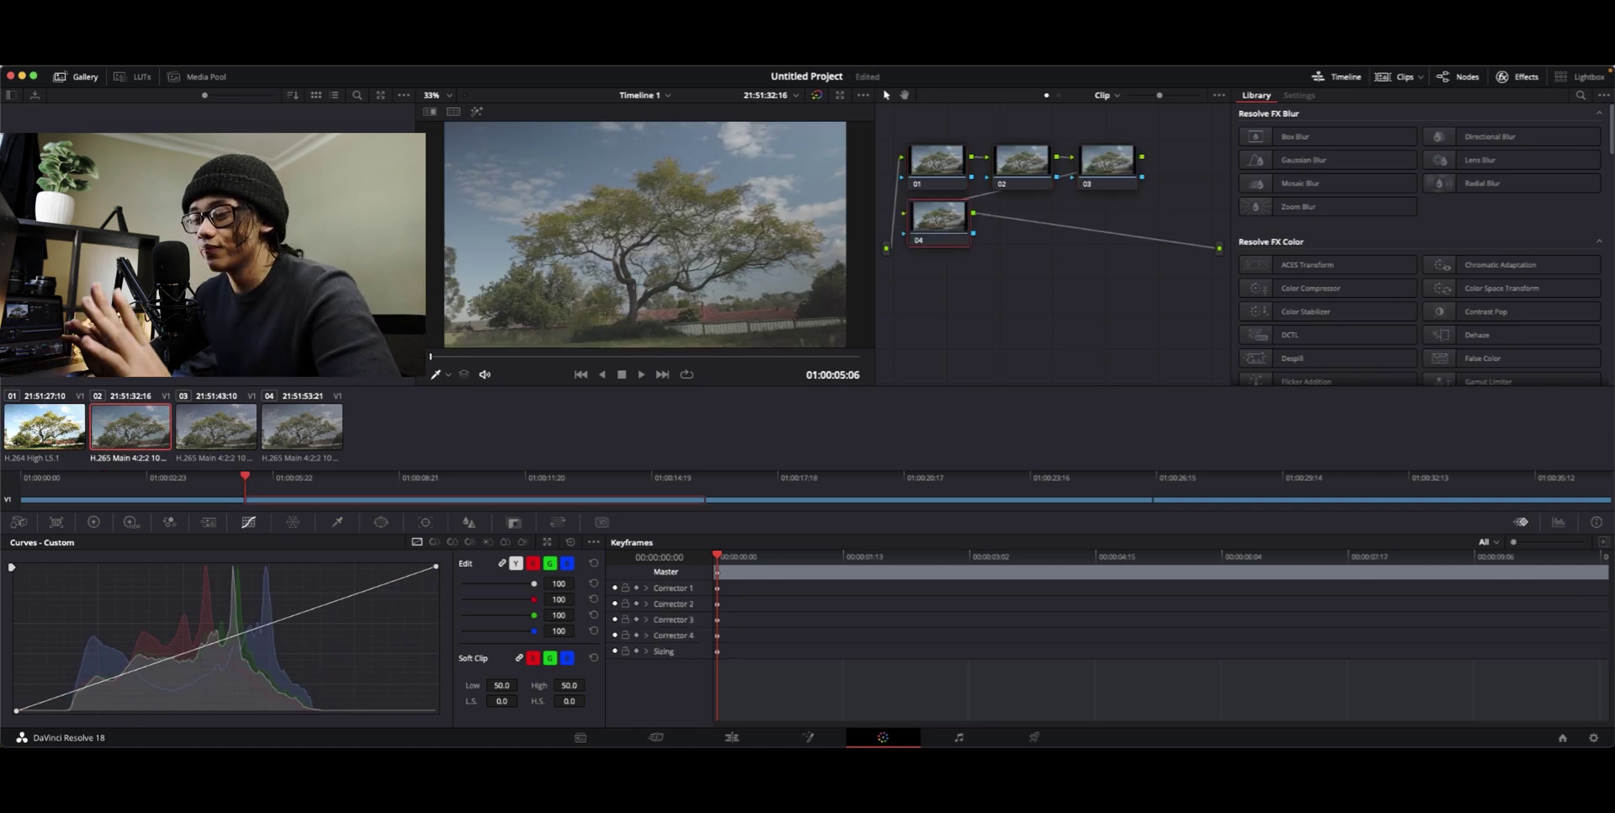
key("super+z")
key("super+z")
key("super+z")
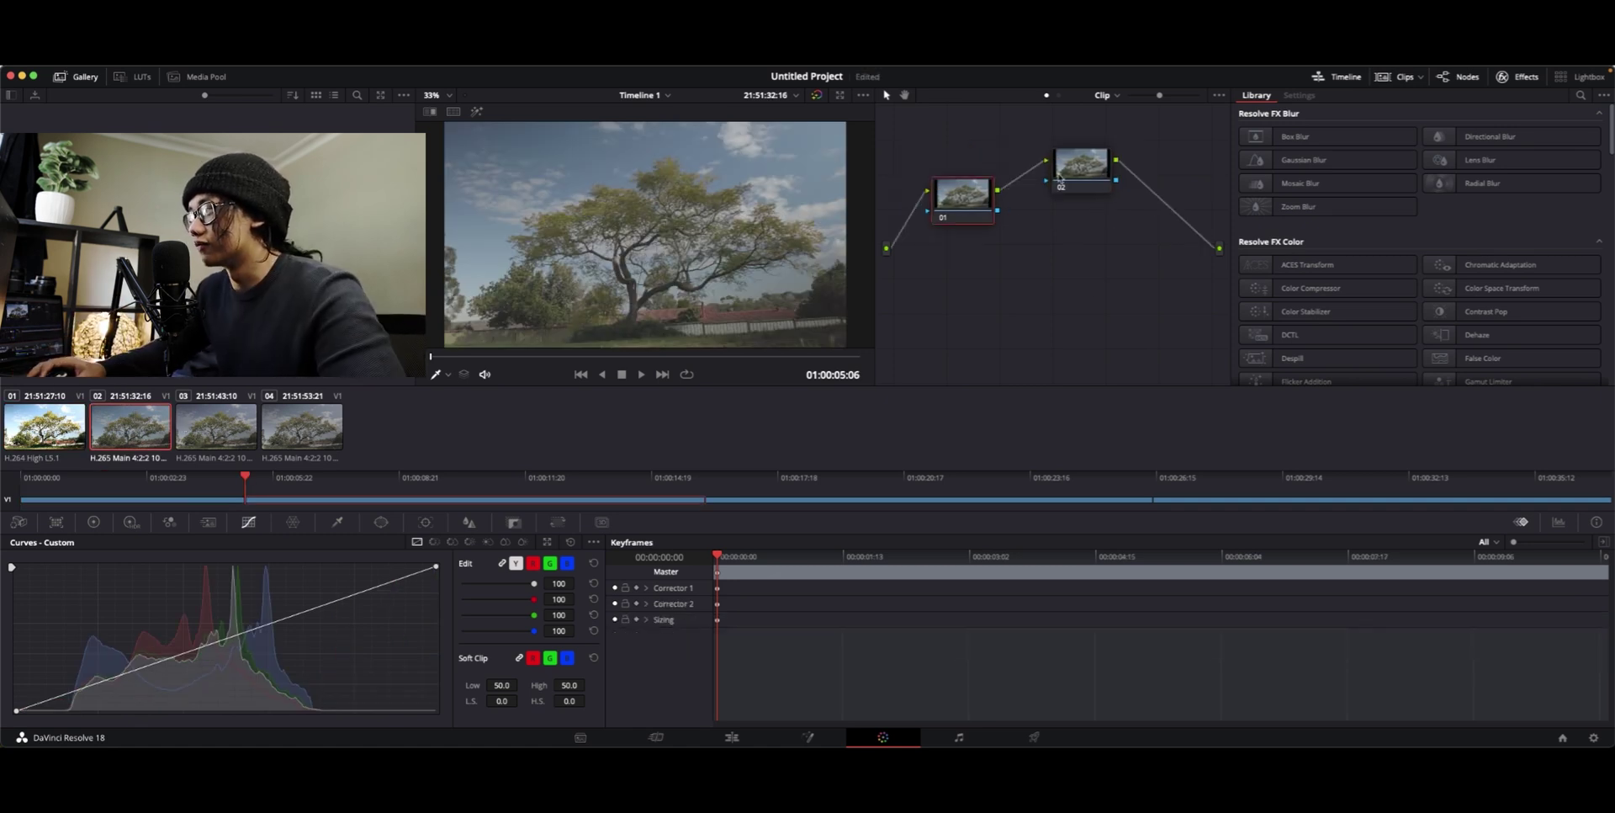
left_click_drag(1094, 187, 1057, 197)
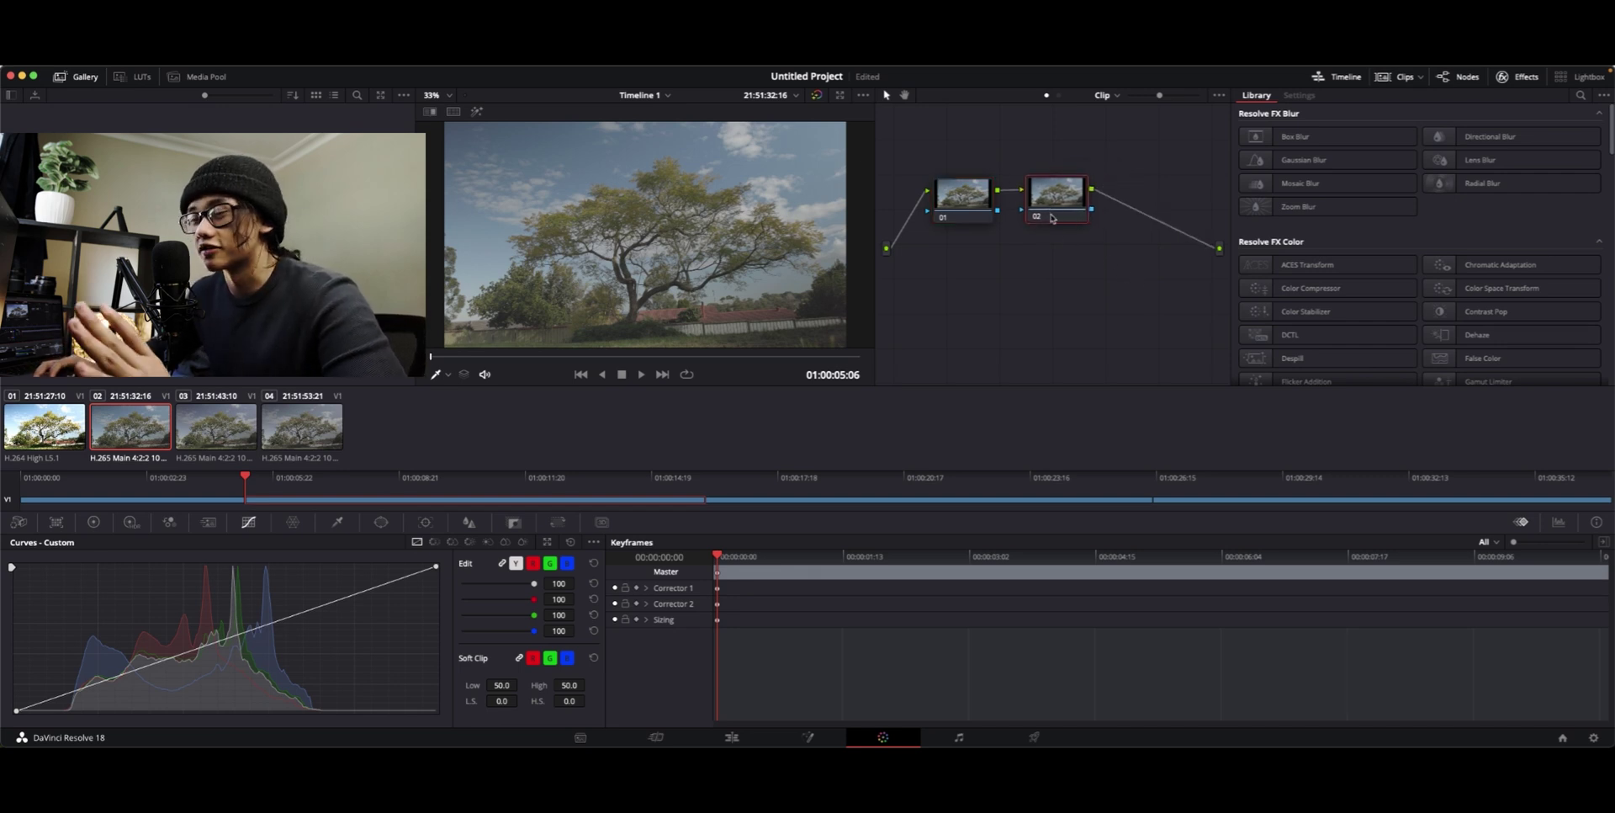
Apply the Color Space Transform effect to node 02 of clip 02.
scroll(1562, 250, "down", 2)
left_click_drag(1562, 250, 1046, 207)
left_click_drag(428, 232, 1330, 359)
scroll(1280, 242, "down", 2)
scroll(1316, 220, "up", 1)
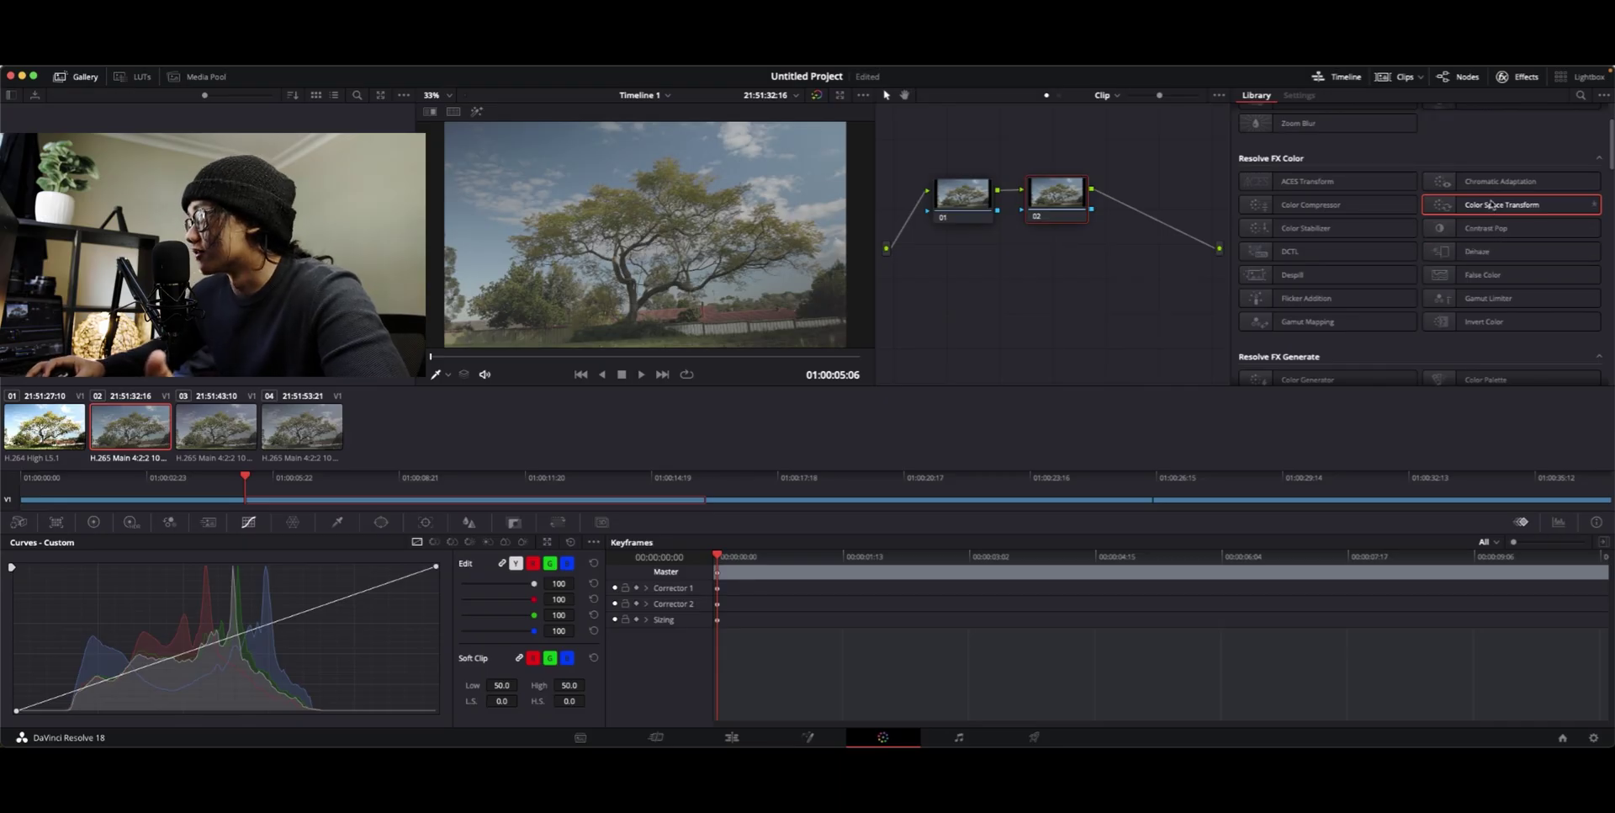
left_click_drag(1494, 209, 1051, 200)
Set the Color Space Transform's input color space to Rec.709 and its input gamma to Canon Log 3.
left_click(1389, 154)
left_click(1347, 151)
left_click(1338, 152)
scroll(1372, 252, "down", 5)
scroll(1370, 258, "down", 3)
left_click(1354, 236)
left_click(1359, 165)
scroll(1373, 231, "down", 6)
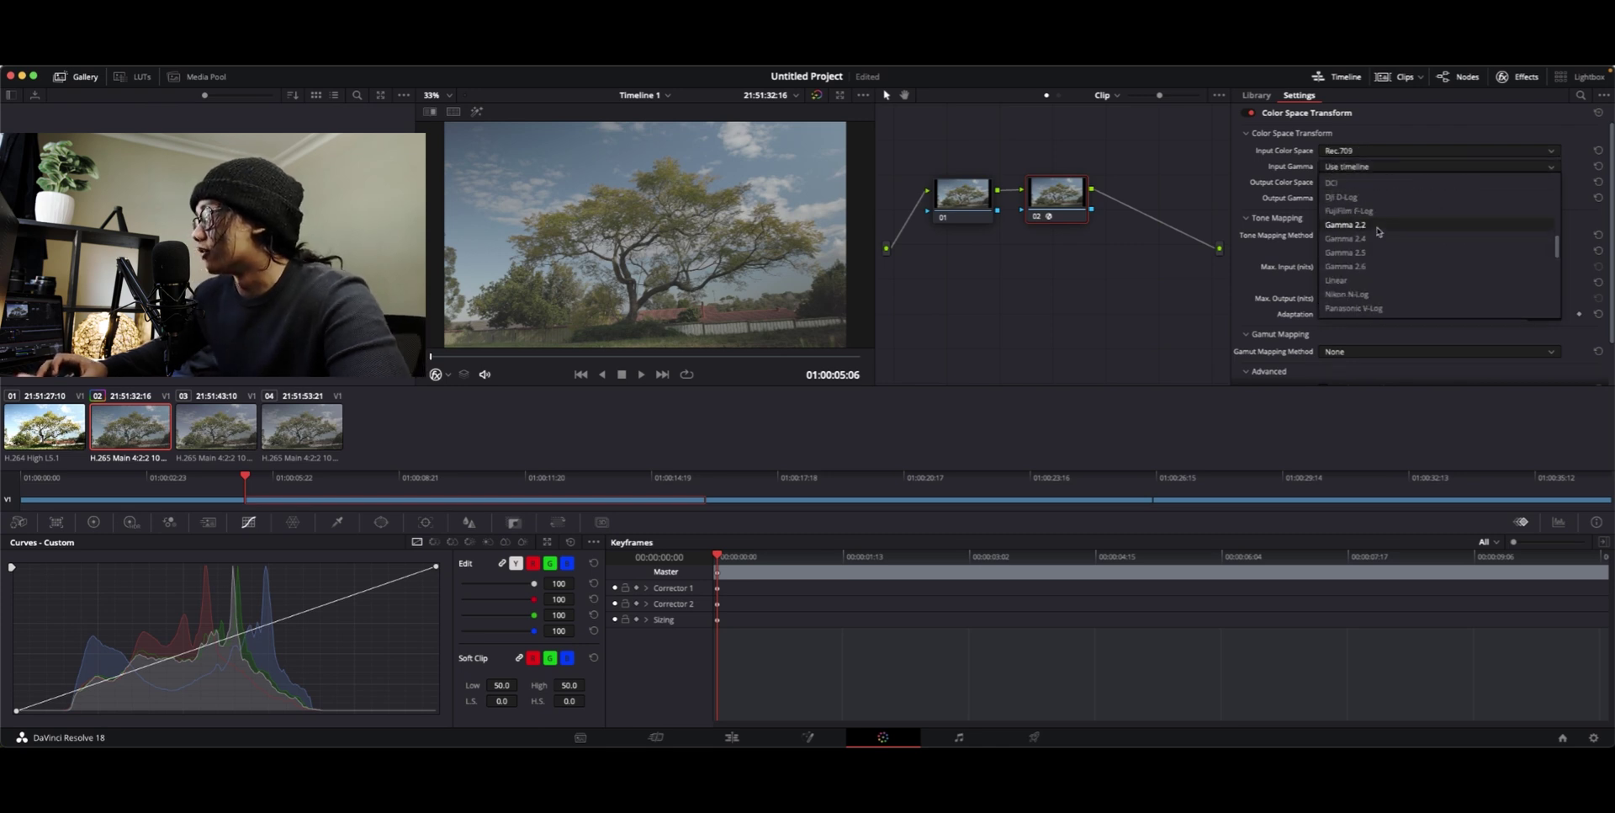
scroll(1371, 229, "up", 2)
left_click(1360, 225)
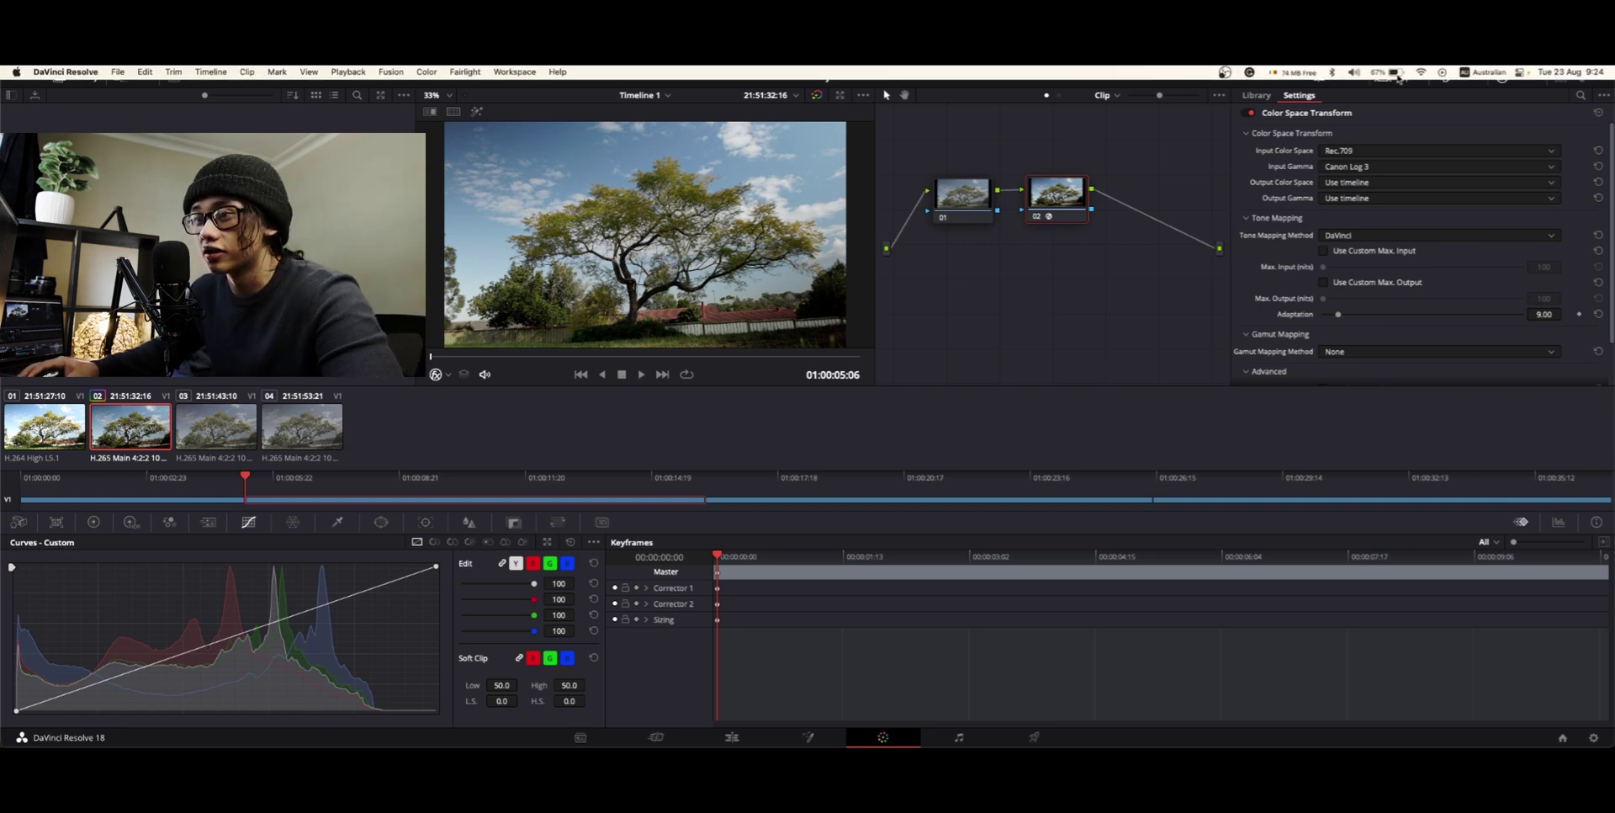
Hide the mini timeline to give the viewer more room and fit the whole image in view.
left_click(1337, 76)
scroll(652, 209, "up", 3)
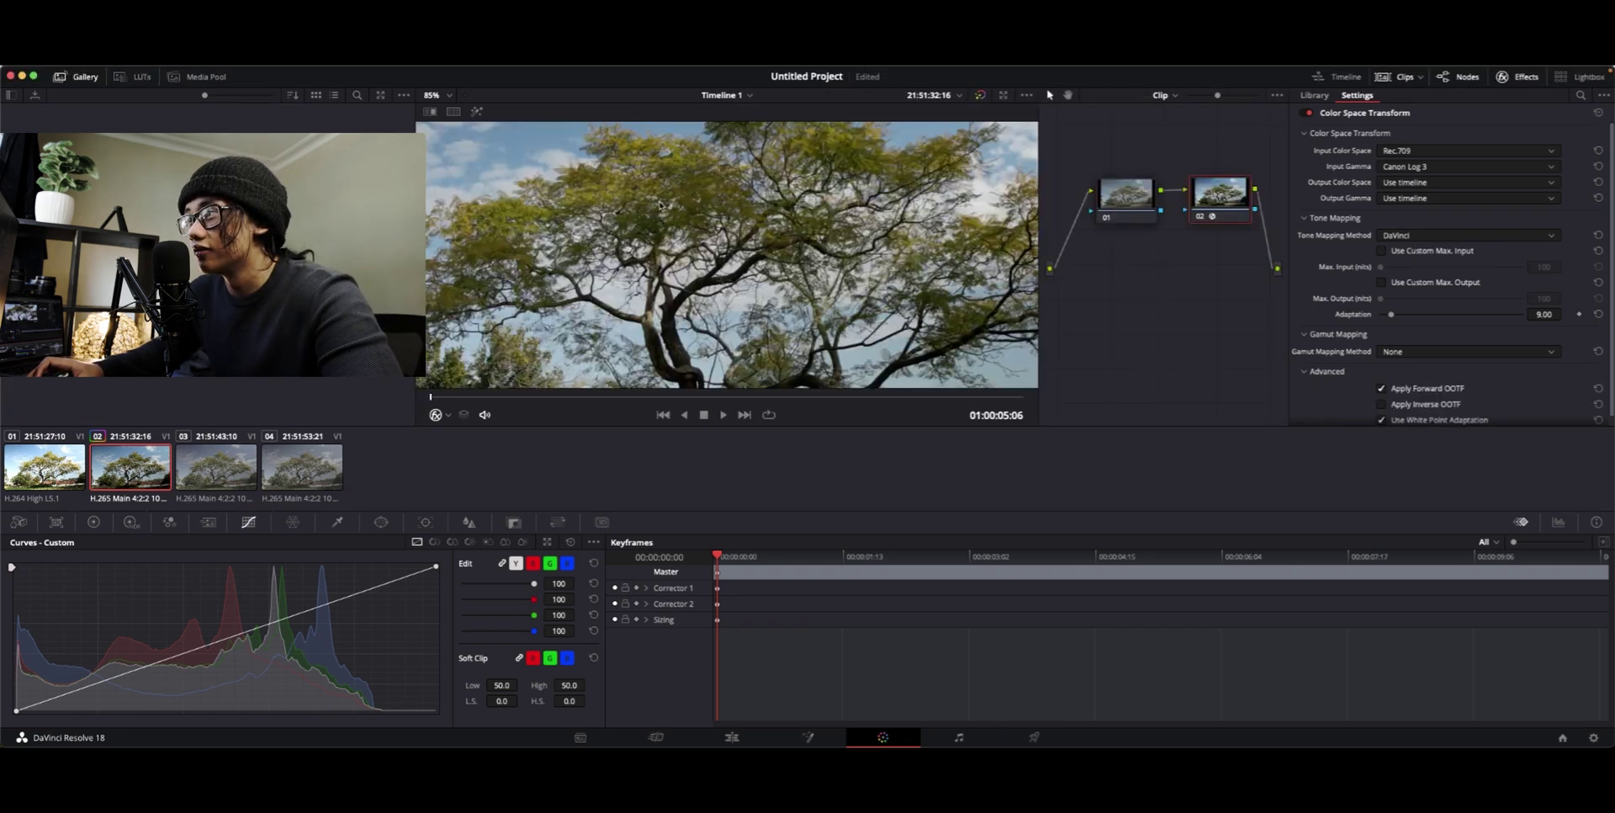
scroll(652, 210, "down", 3)
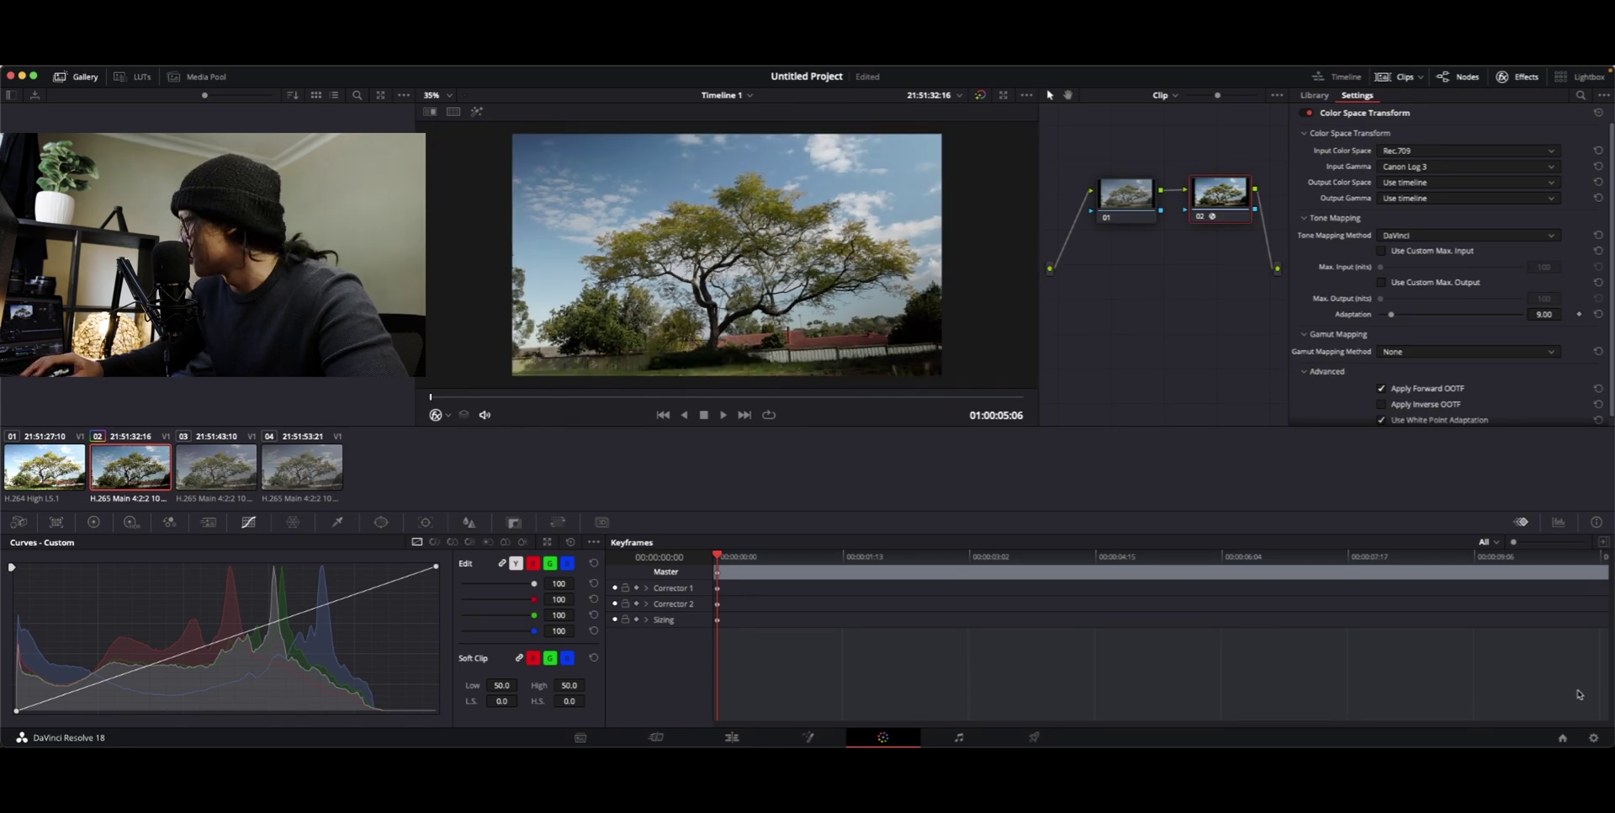
Raise the project's timeline resolution above 1920 x 1080 HD in the master settings and save.
left_click(1593, 737)
left_click(809, 221)
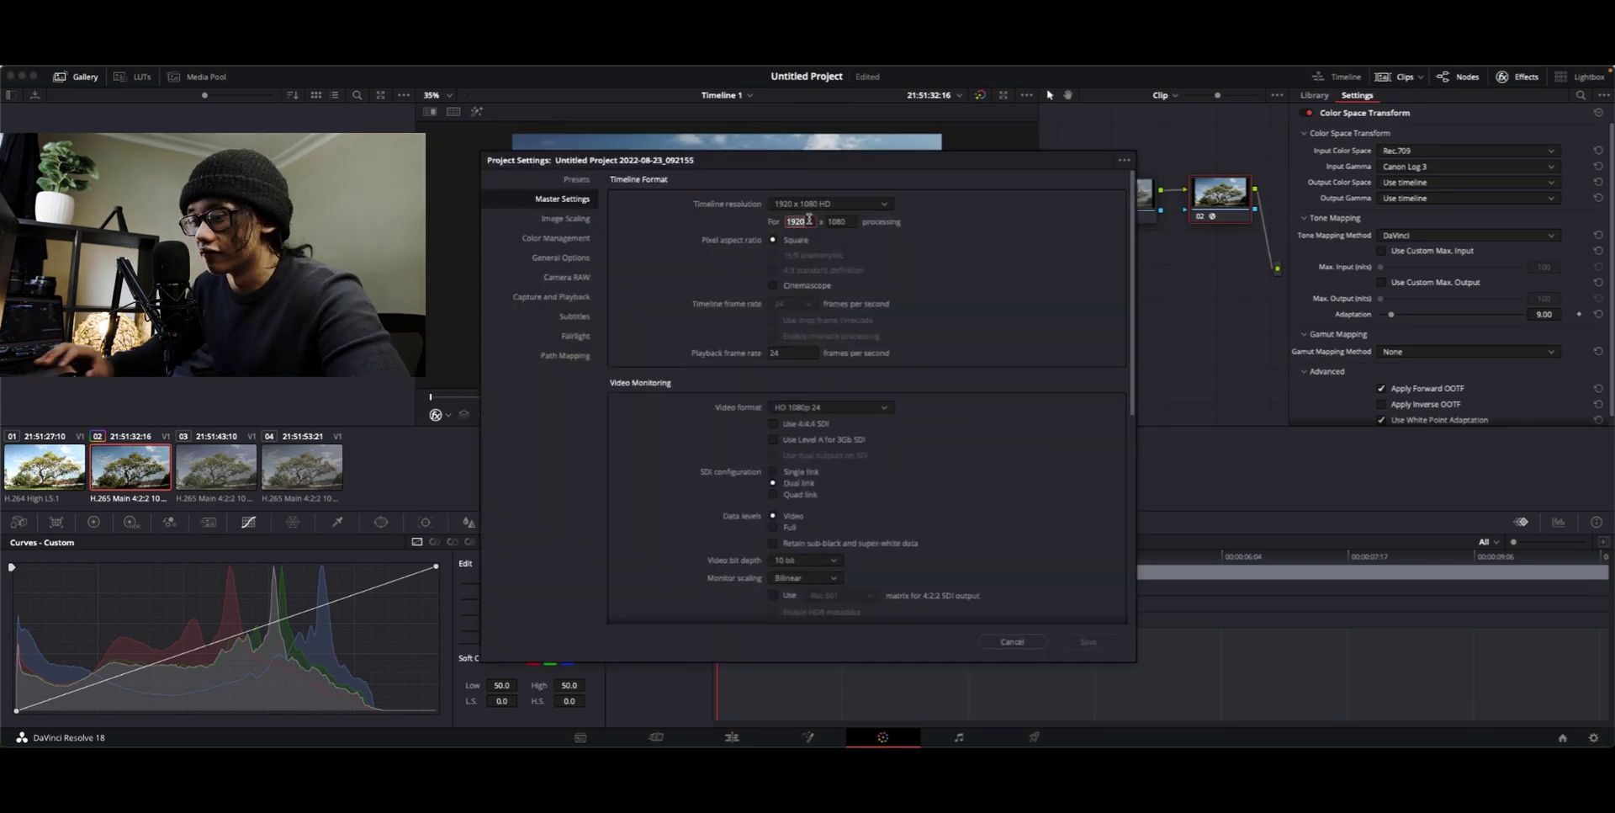
left_click(882, 205)
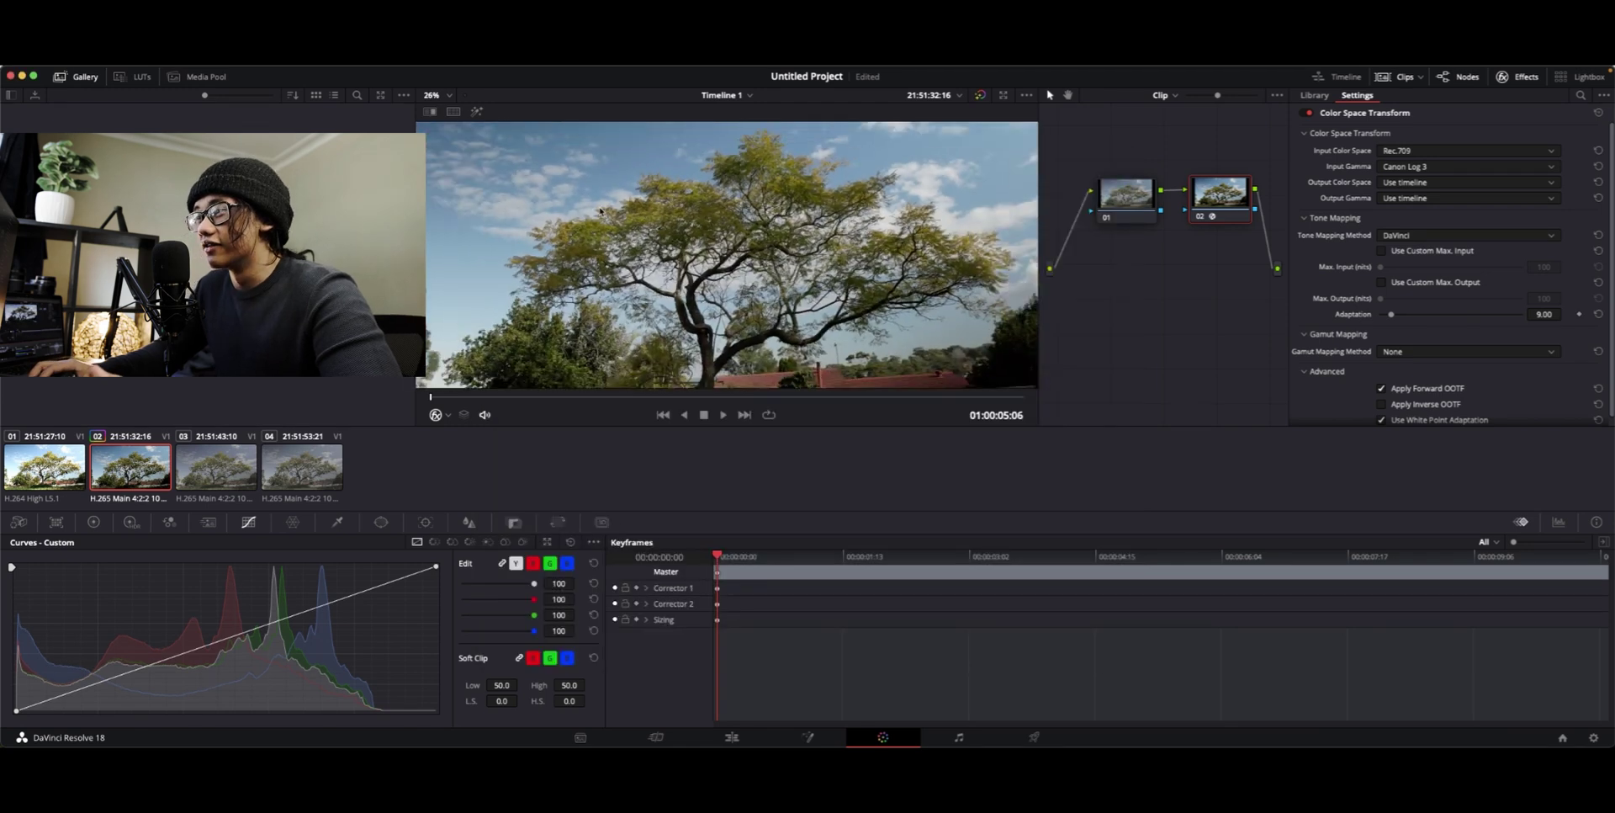
scroll(603, 218, "down", 3)
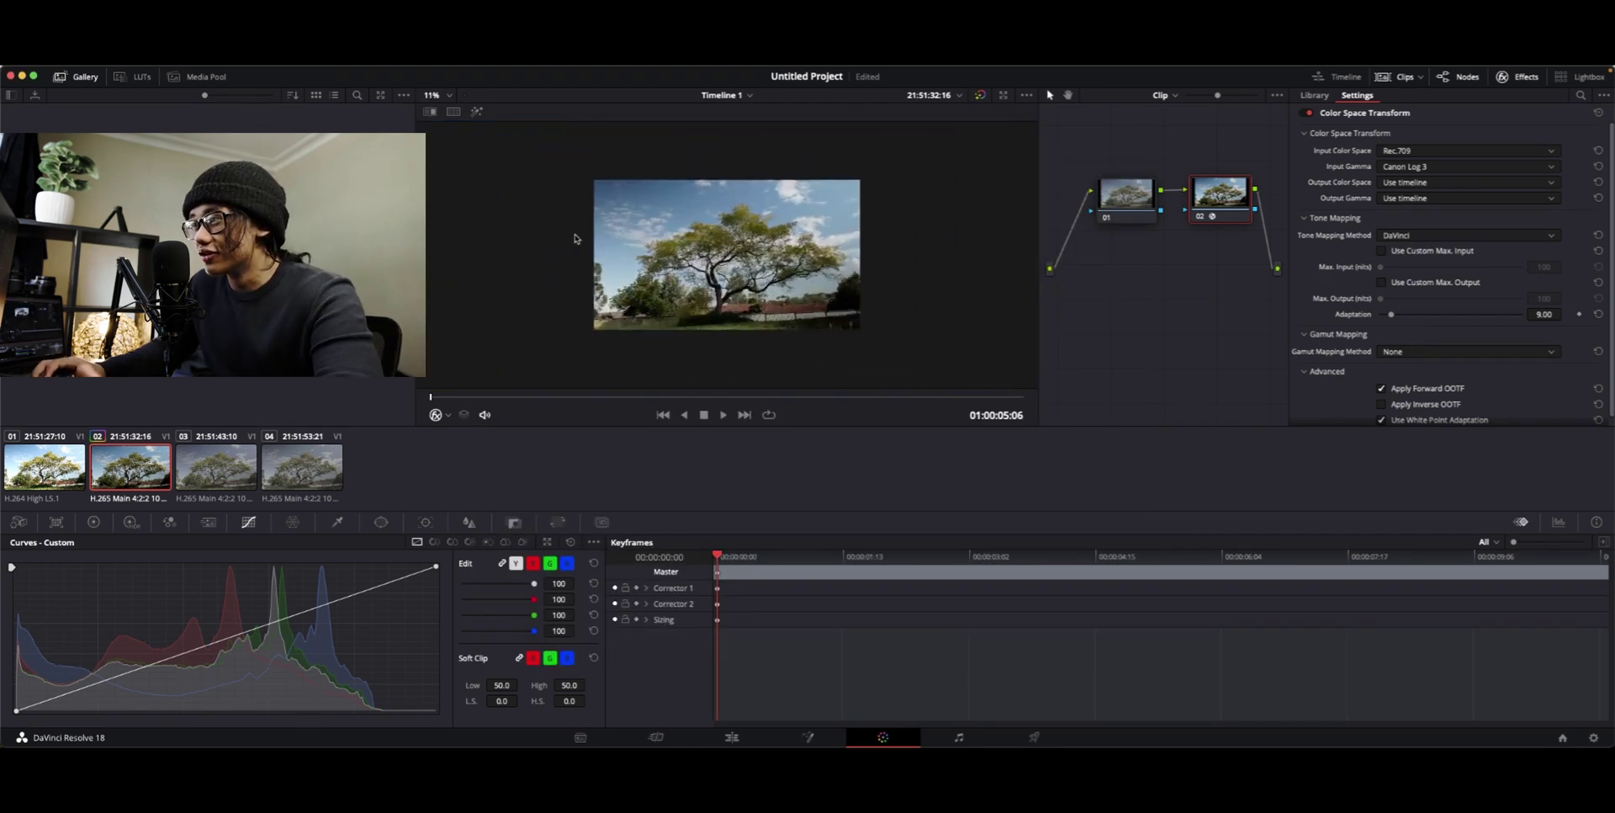
scroll(581, 231, "up", 3)
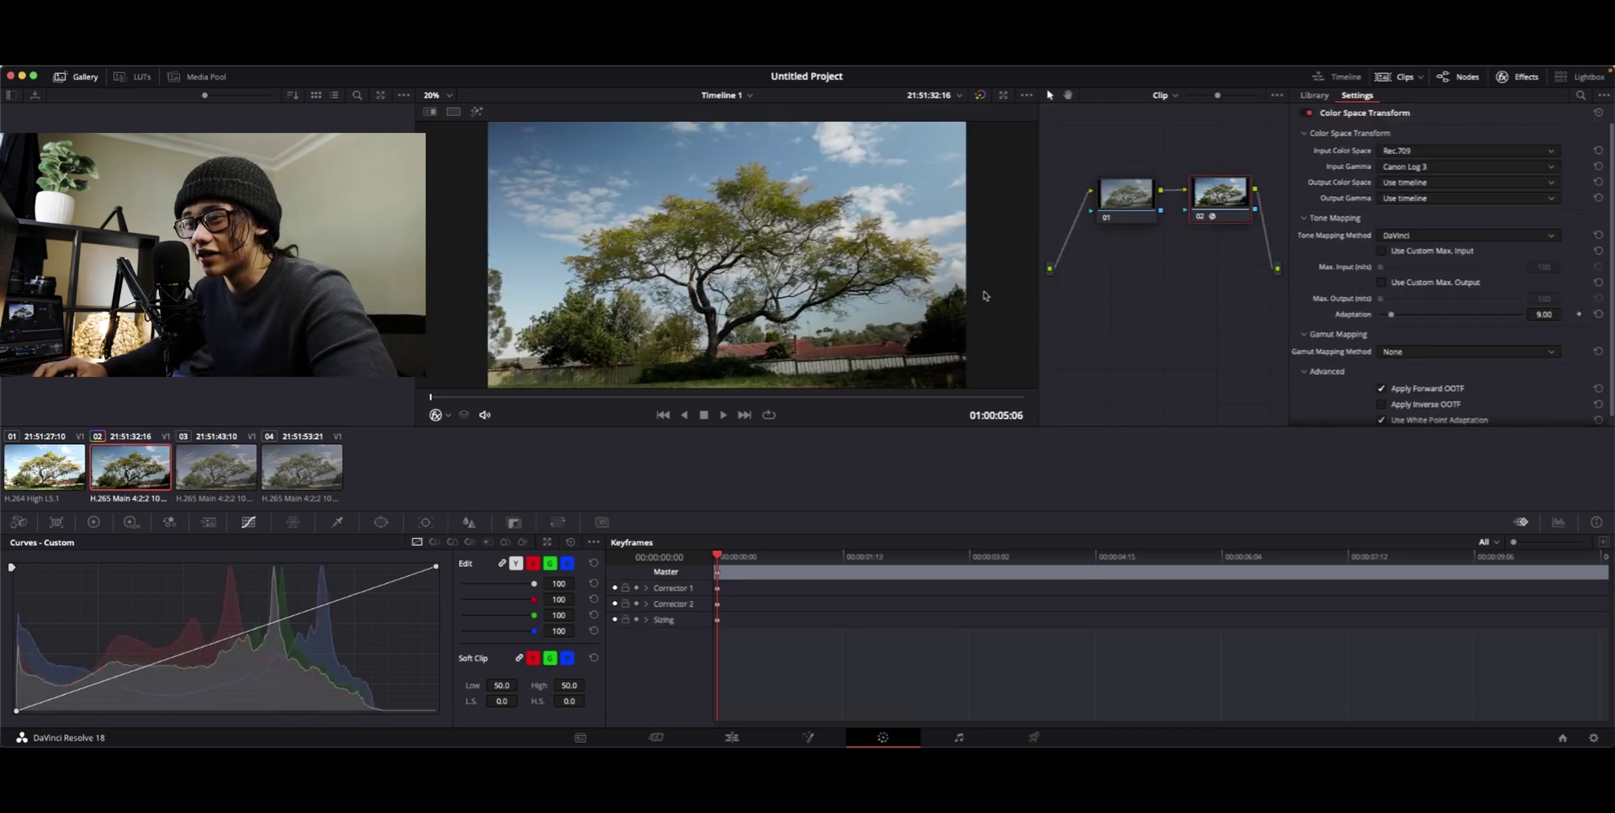
Select clip 03 and add one serial node after its first node.
left_click(238, 465)
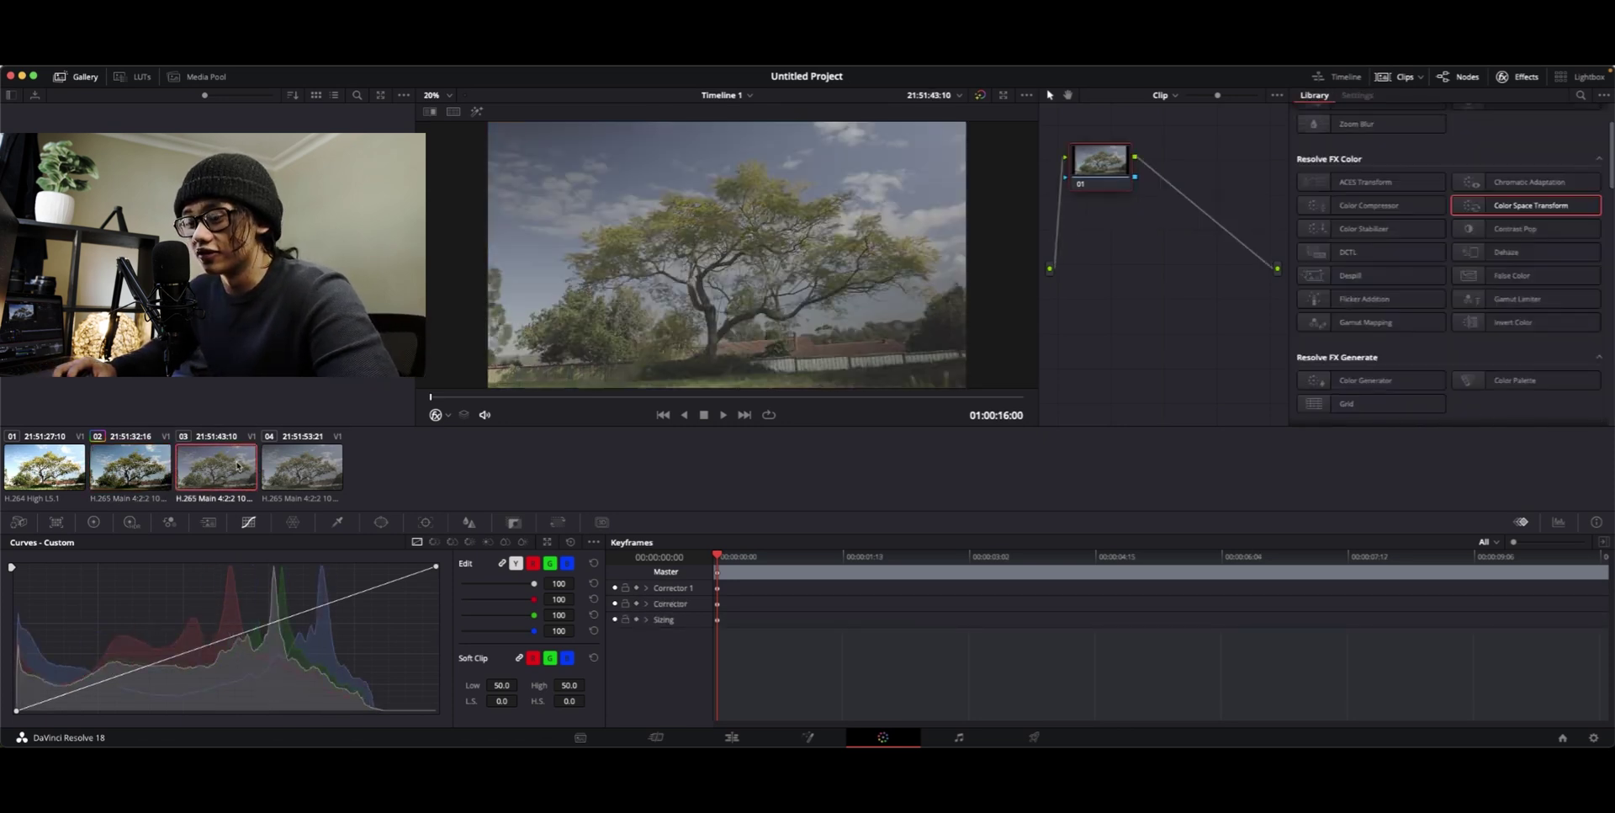
key("alt+s")
key("alt+s")
key("BackSpace")
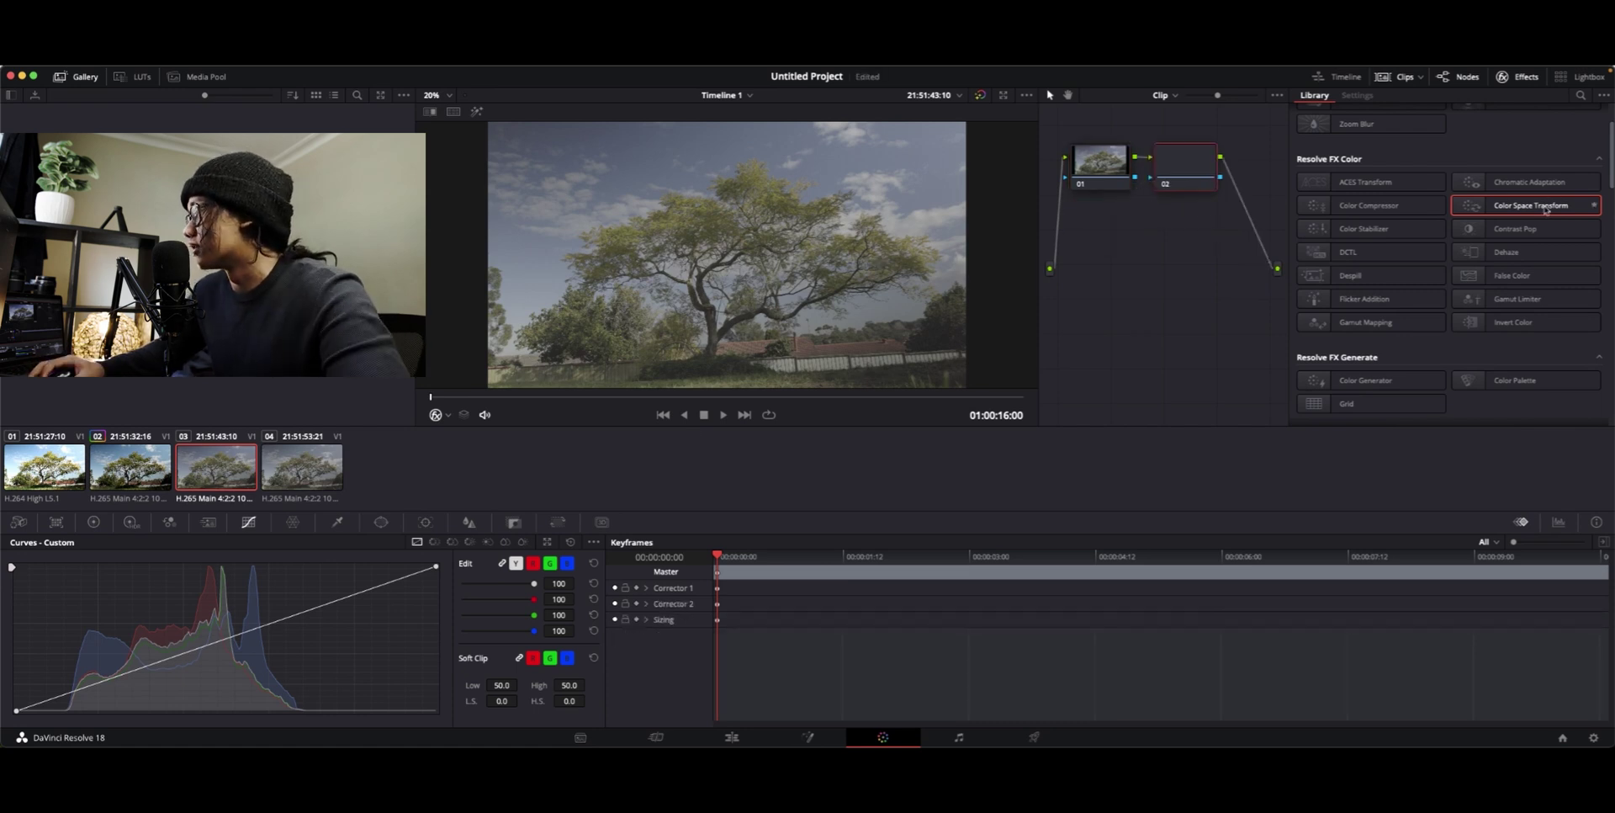
Apply a Color Space Transform to node 02 of clip 03 with Rec.2020 input color space and Canon Log 3 input gamma.
left_click_drag(1545, 210, 1202, 160)
left_click(1467, 142)
scroll(1424, 232, "down", 10)
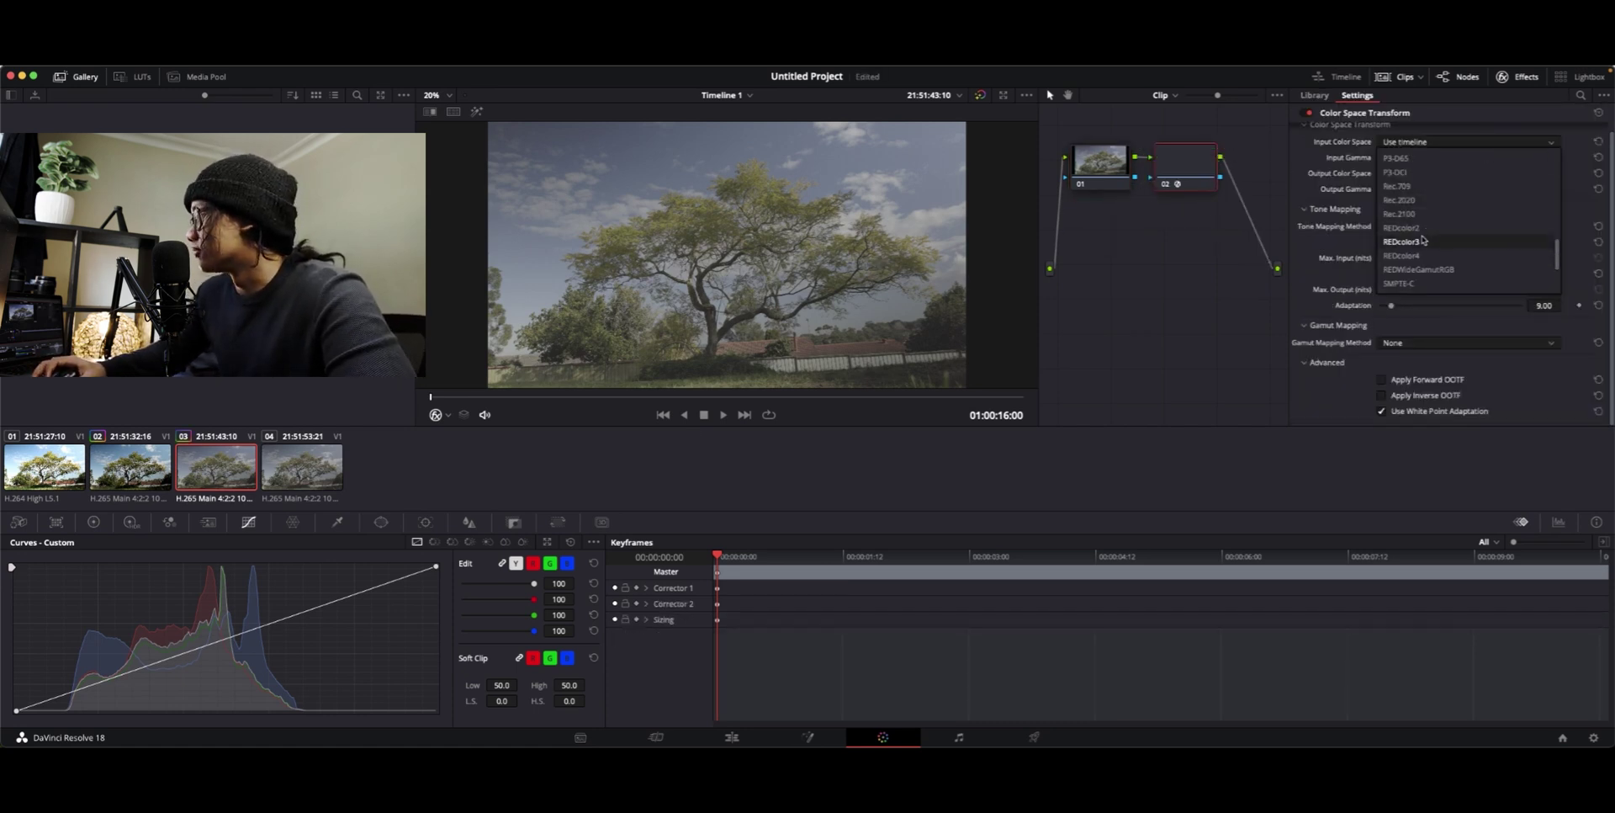
left_click(1421, 200)
left_click(1430, 157)
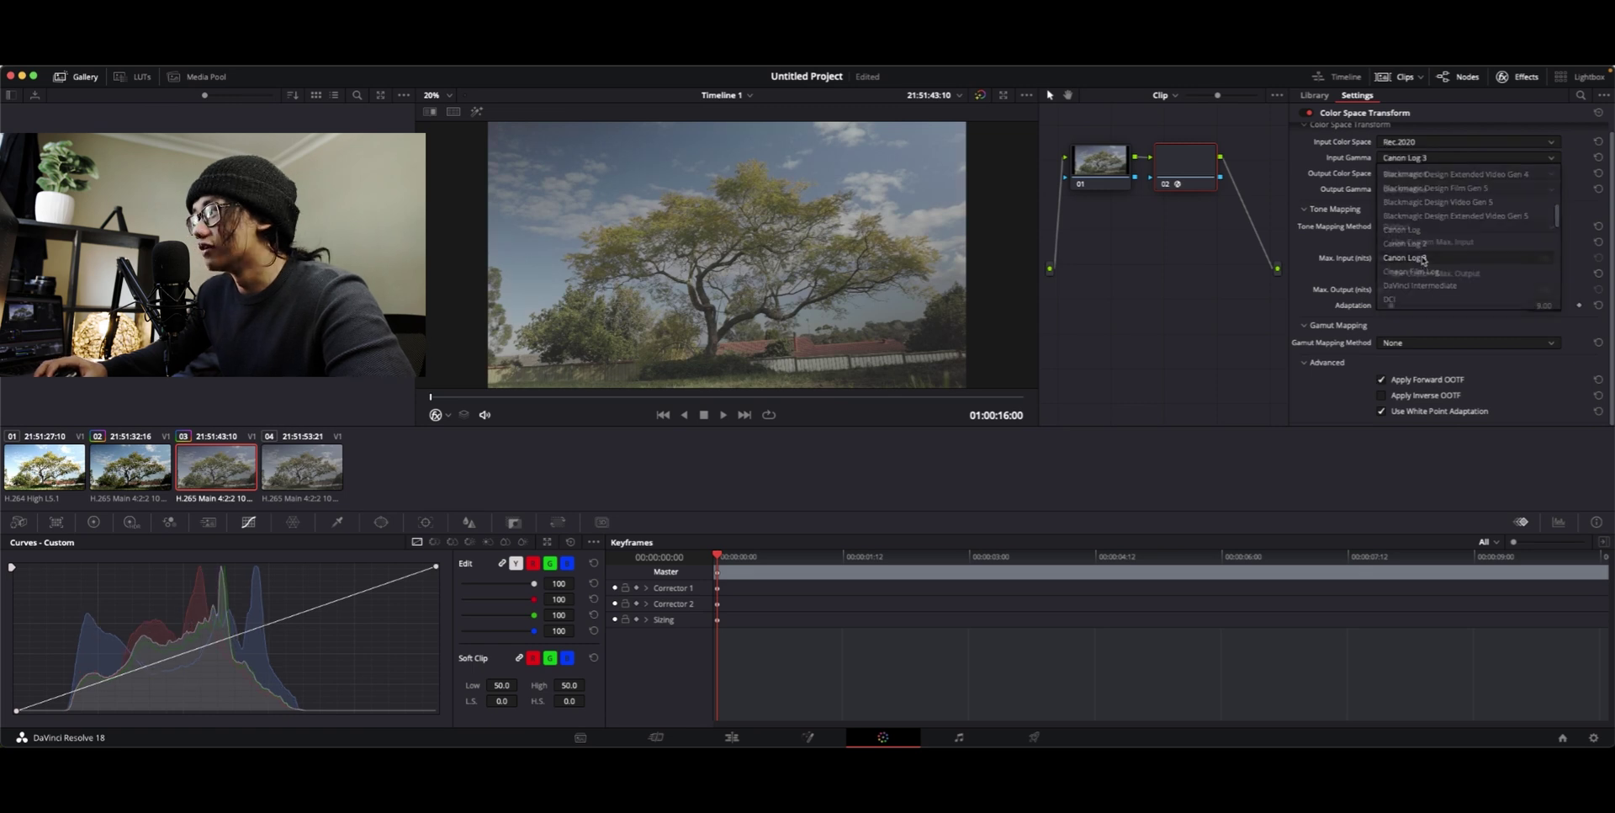
left_click(1424, 259)
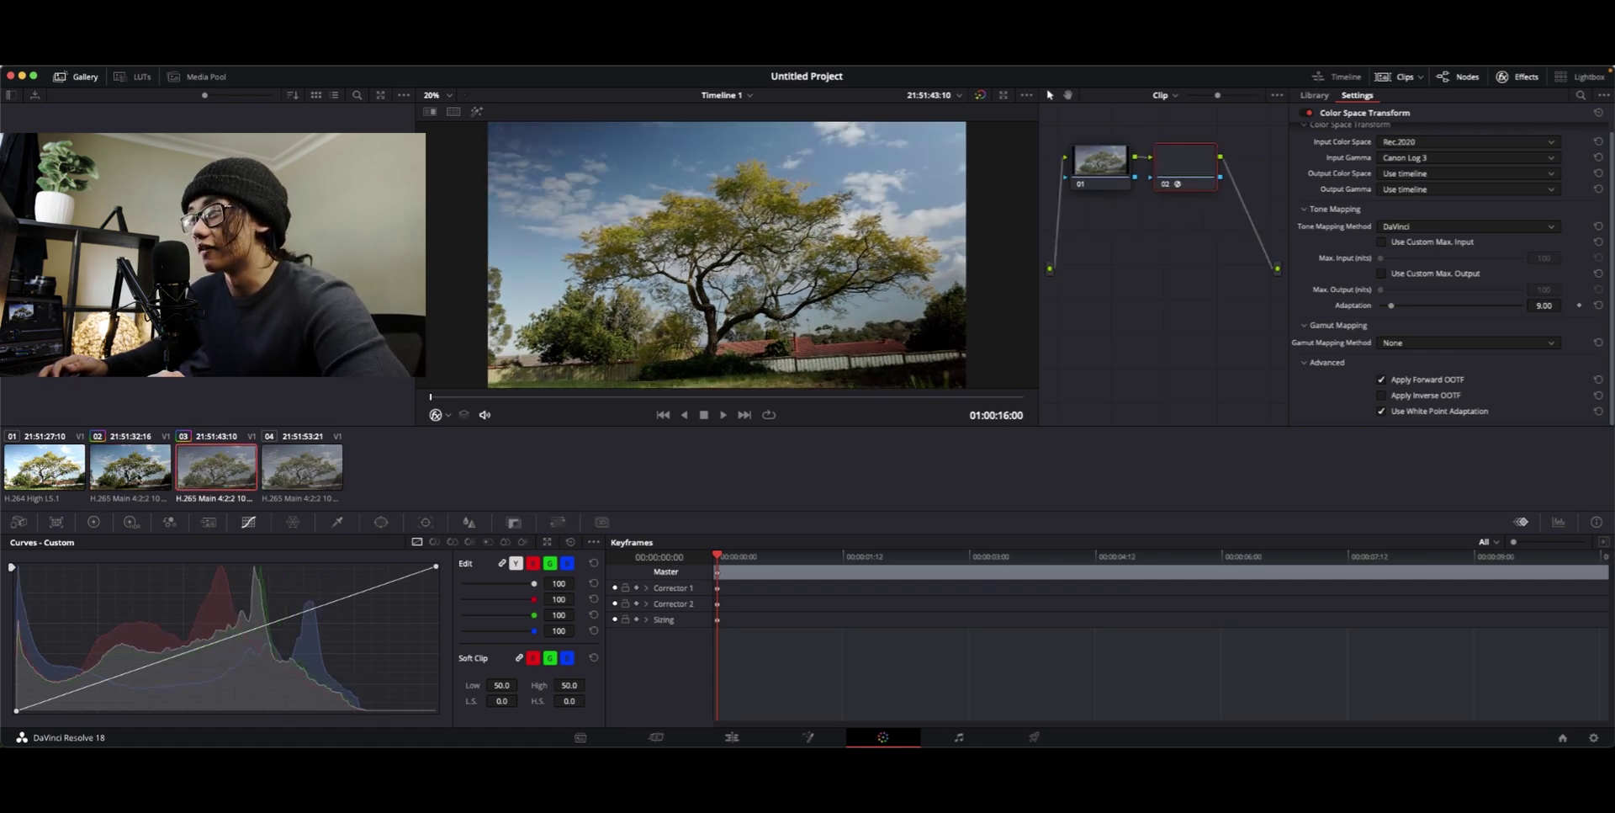
Compare the converted images of clips 02 and 03 by switching back and forth between them.
key("Up")
key("Down")
key("Up")
key("Down")
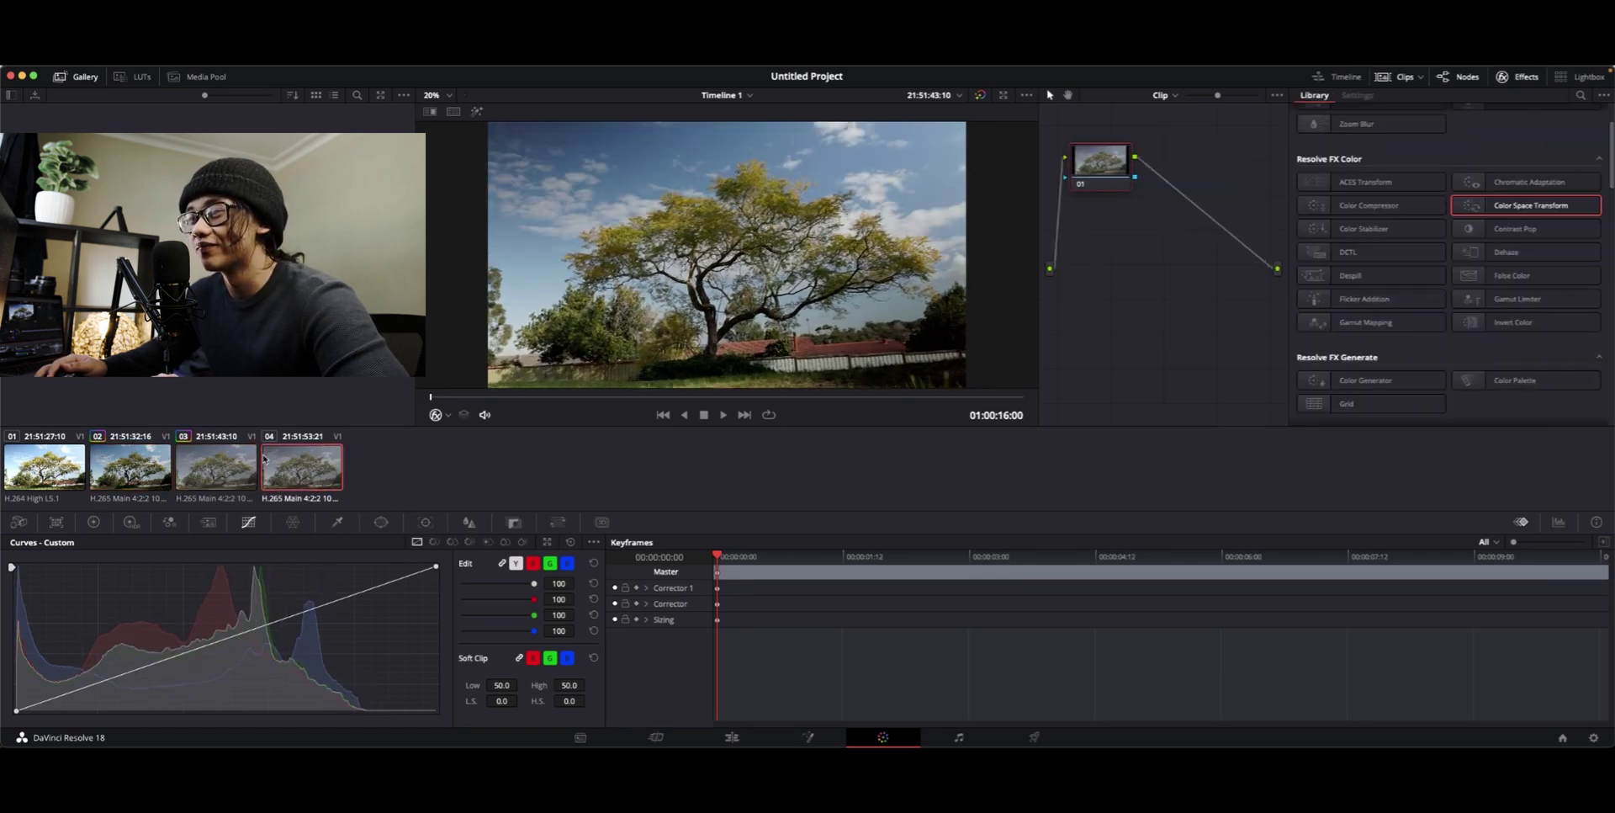
Select clip 04 and add one serial node after its first node.
key("Down")
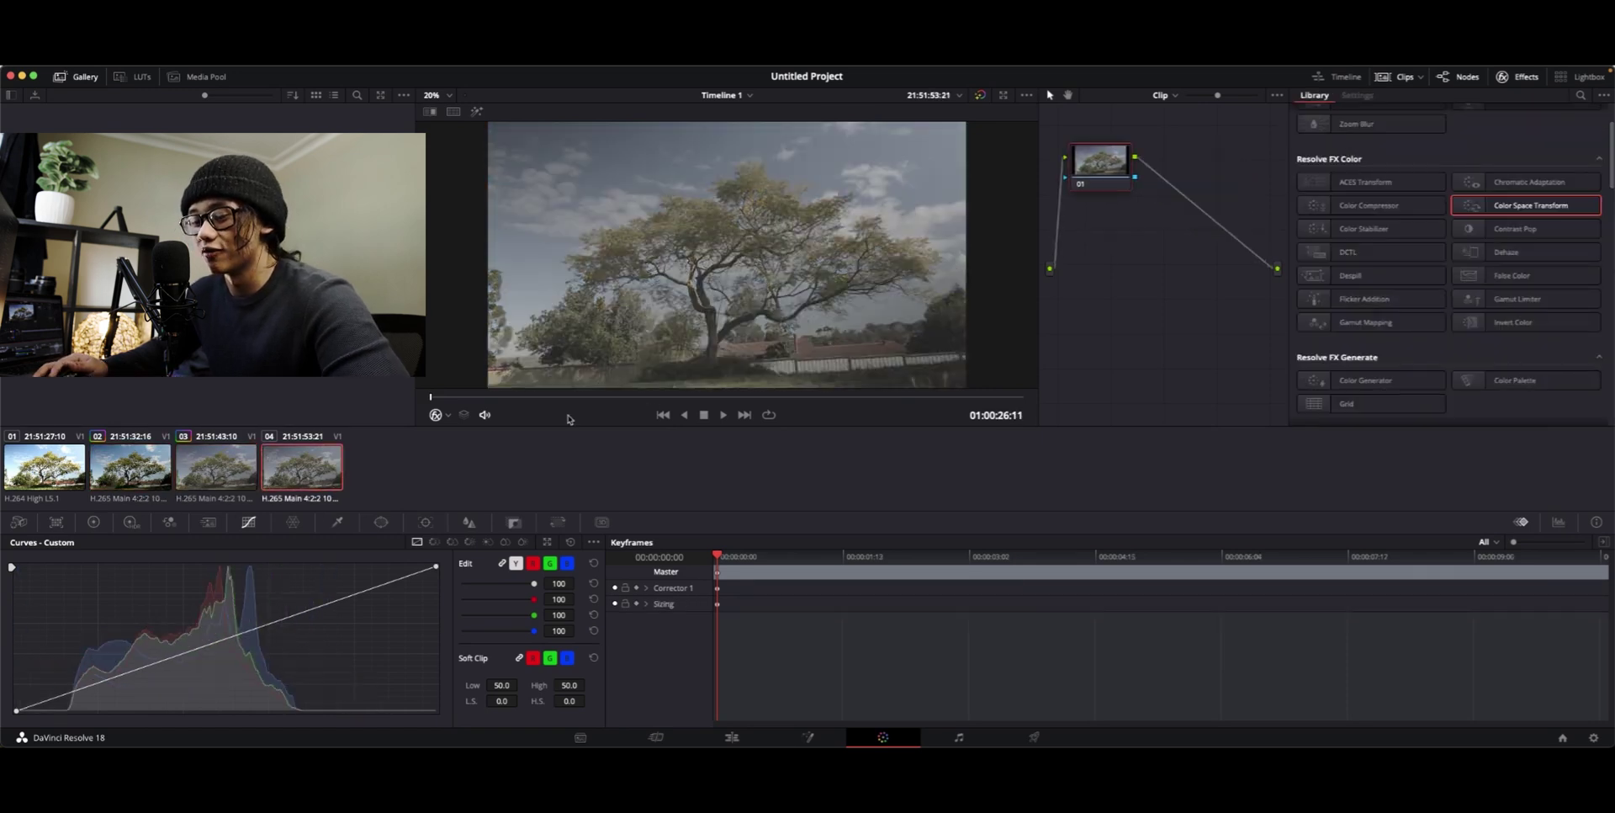
key("alt+s")
key("alt+s")
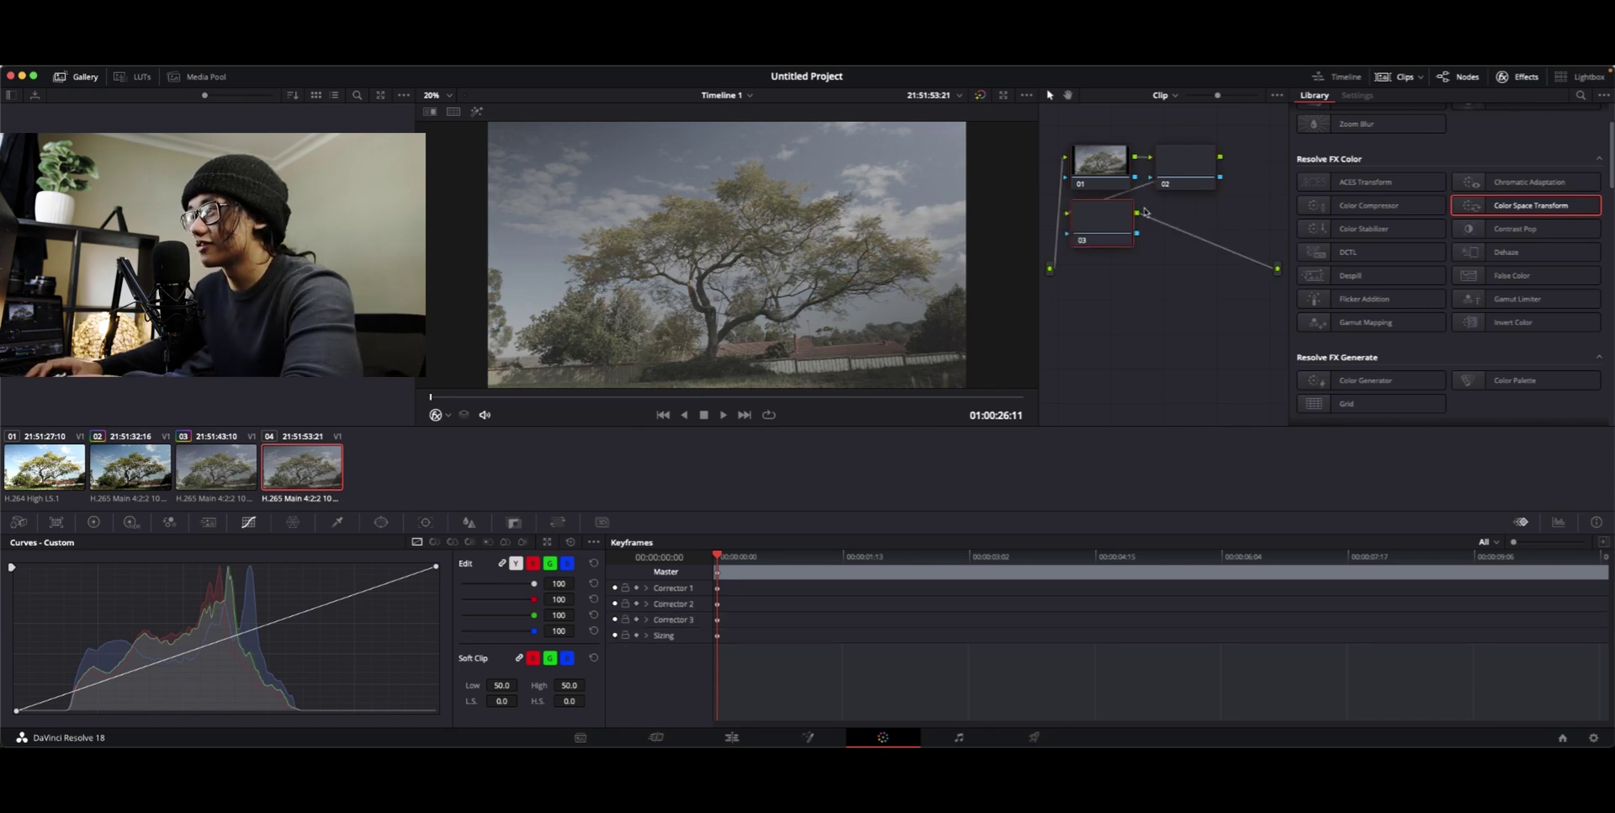
key("Delete")
Apply a Color Space Transform to clip 04's node 02 with Canon Cinema Gamut input color space and Canon Log 3 input gamma.
left_click_drag(1526, 206, 1181, 162)
left_click(1467, 142)
scroll(1406, 202, "down", 5)
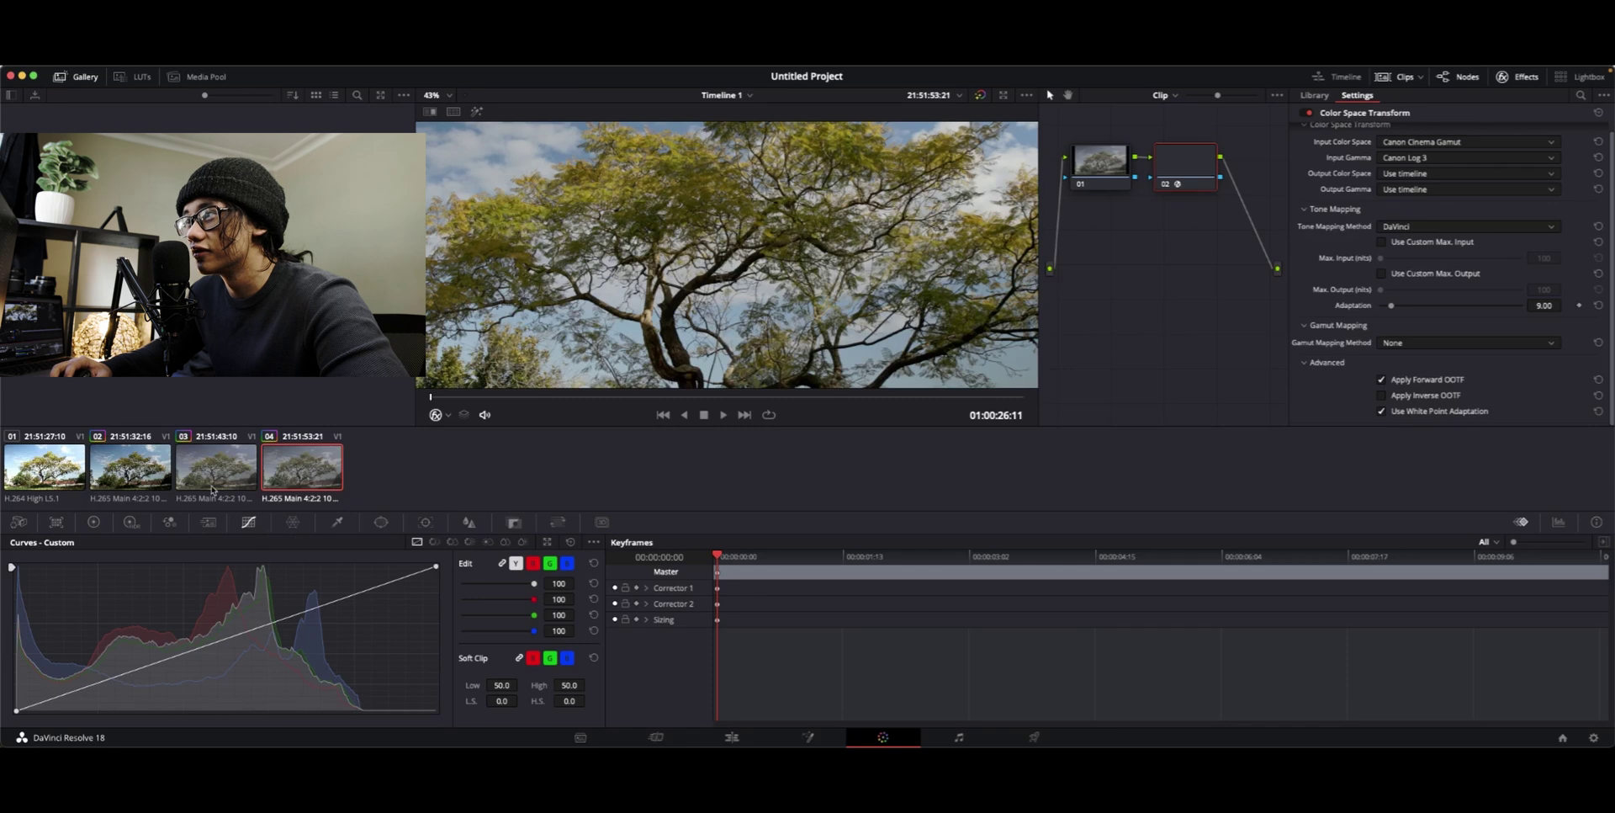
Compare the colors of all four clips, examining the differences between the Rec.709, Rec.2020 and Cinema Gamut versions.
left_click(213, 488)
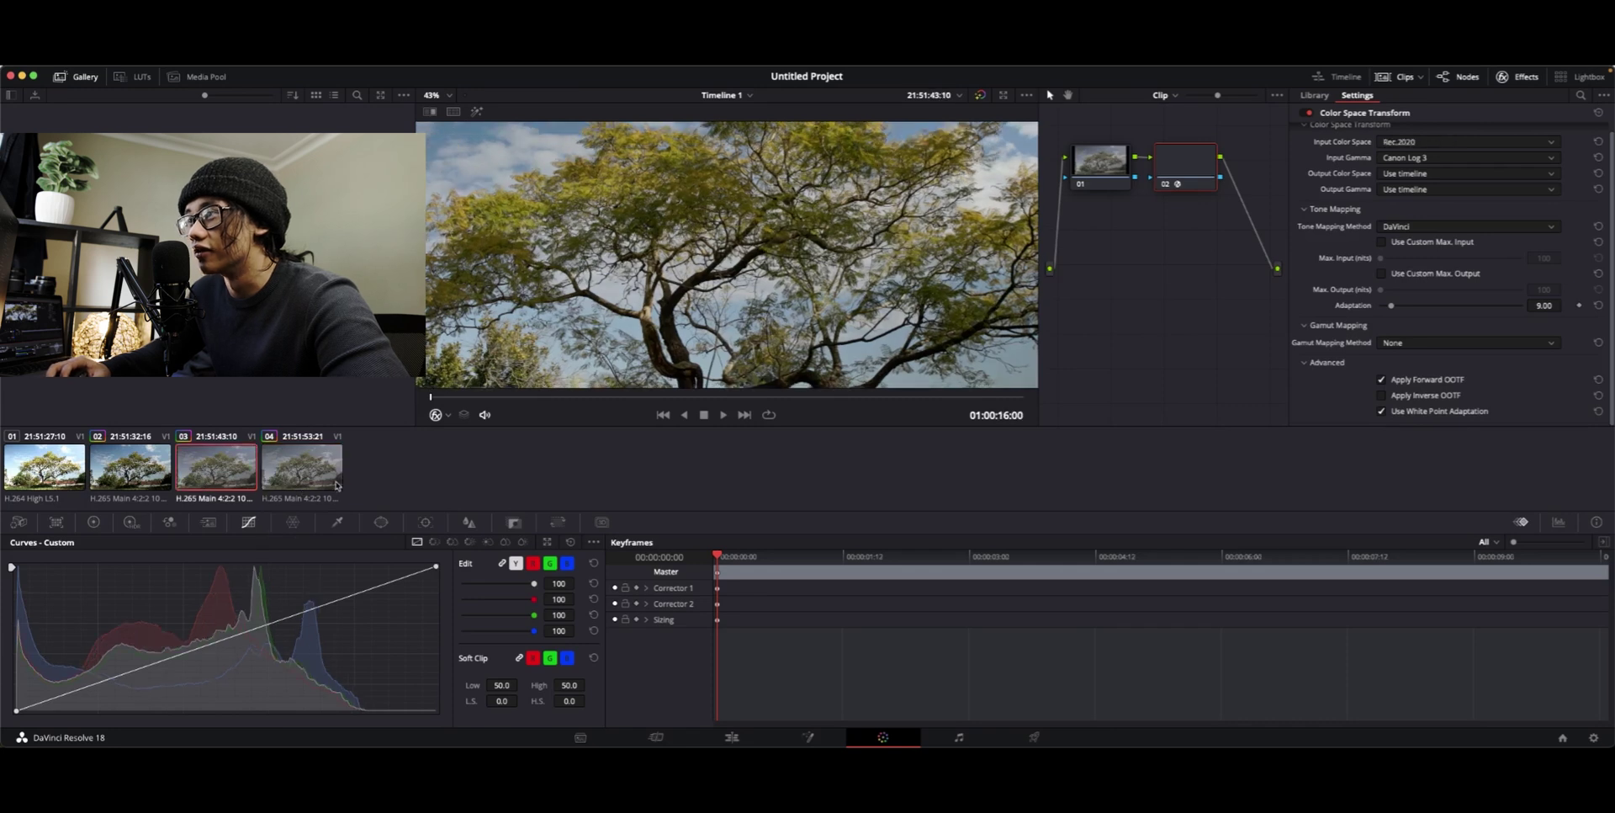
key("Down")
key("Up")
key("Up")
key("Up")
key("Down")
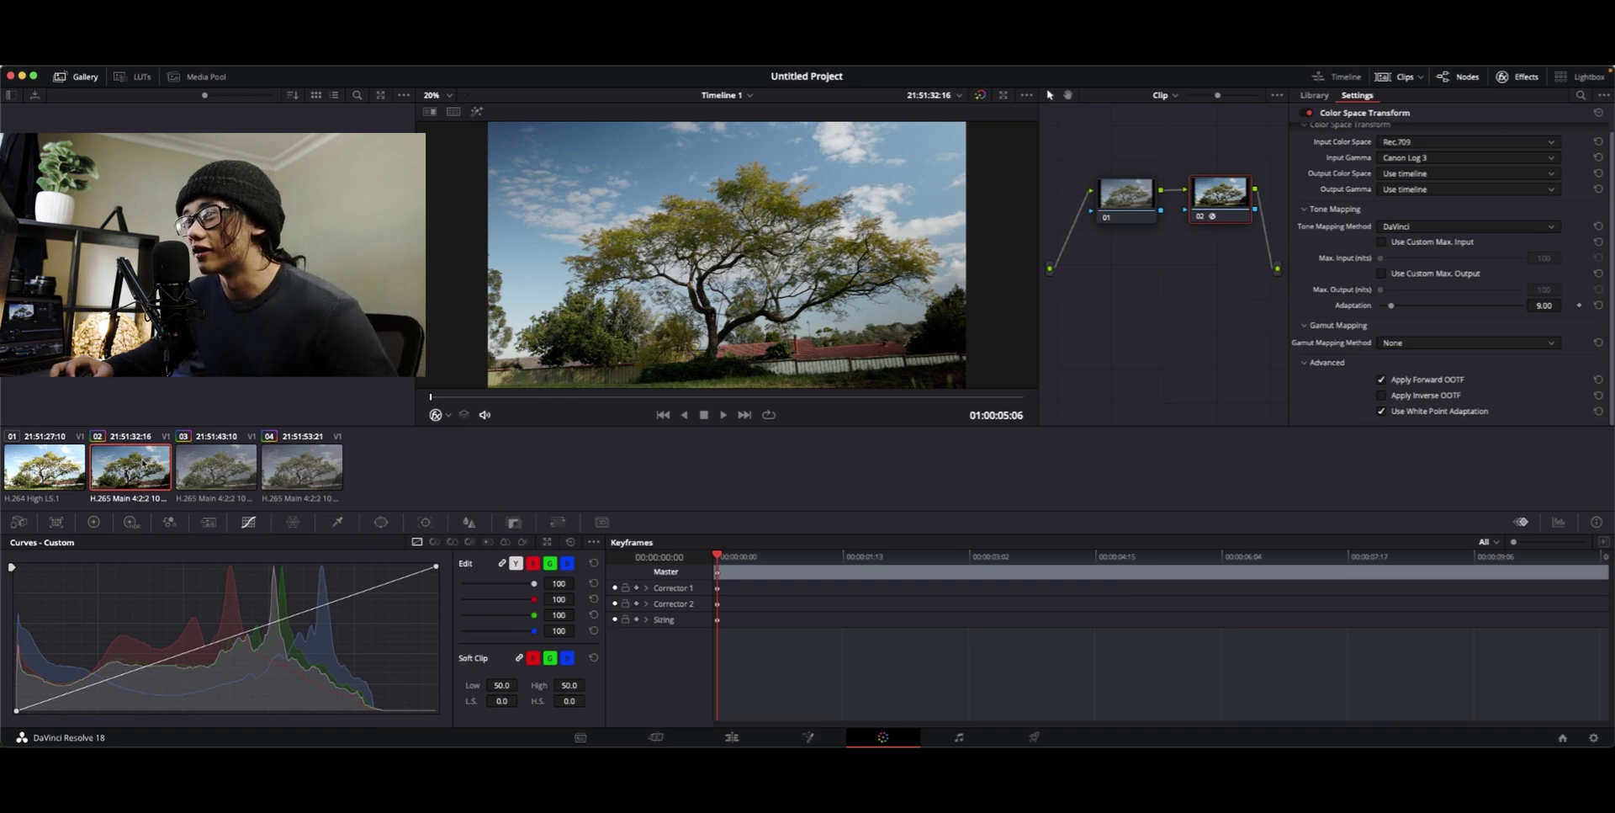
left_click(76, 481)
left_click(127, 471)
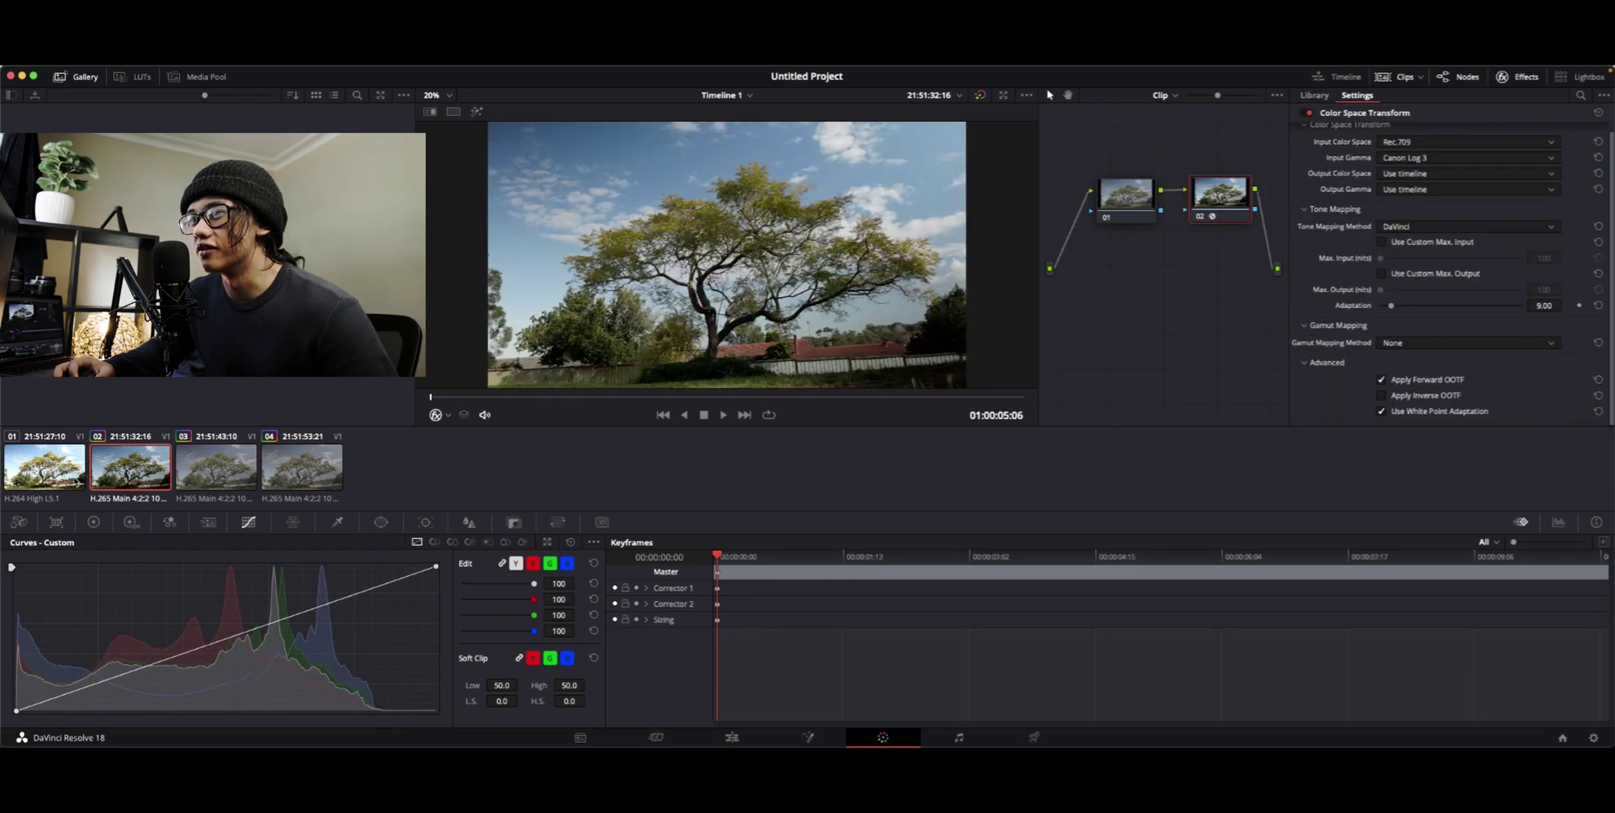
key("Down")
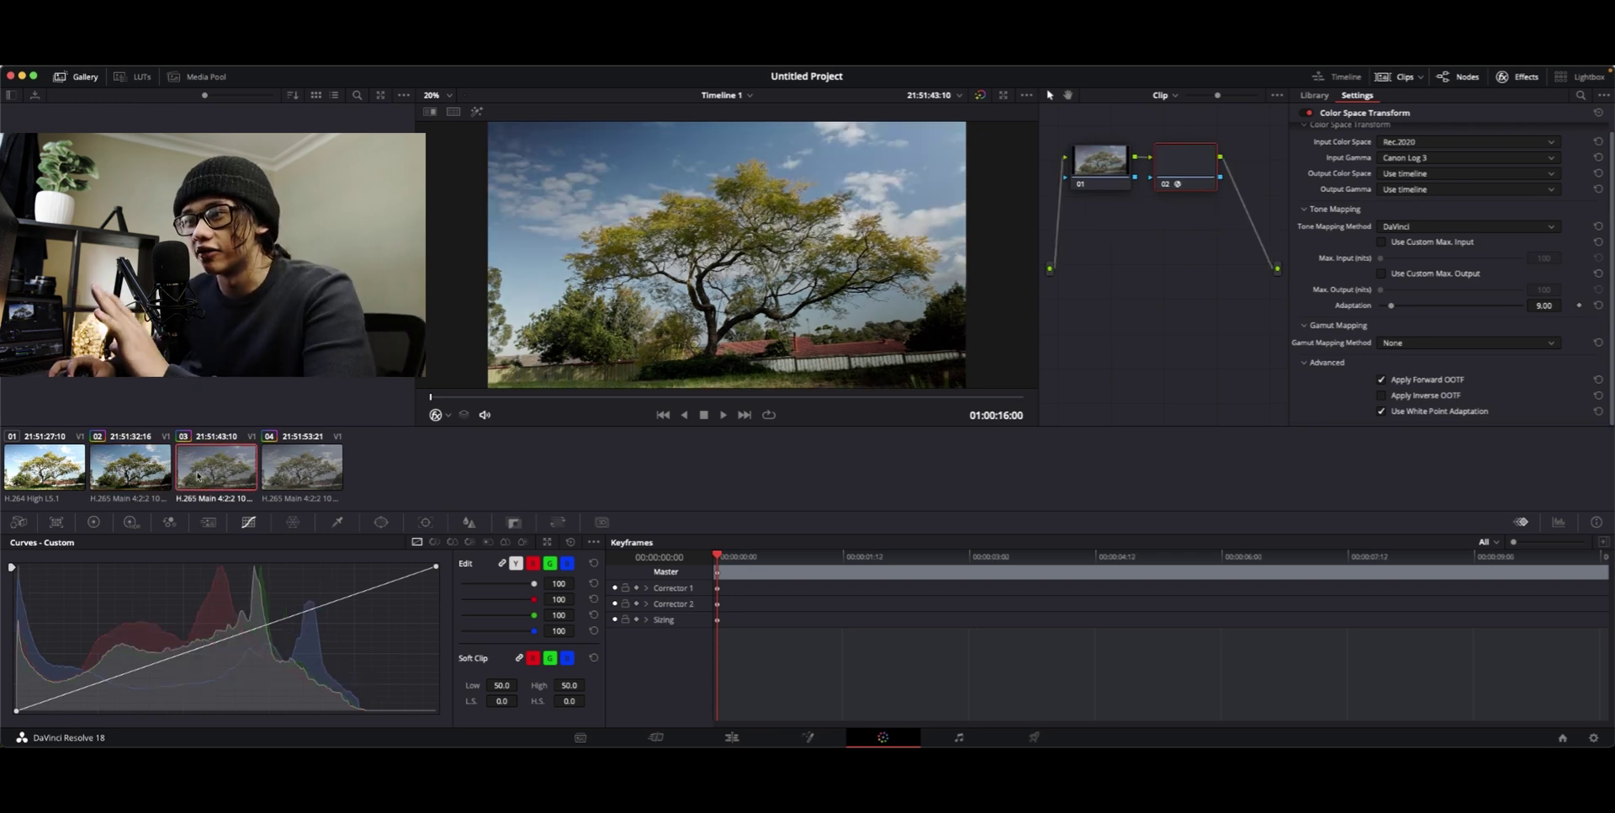
Add serial node 03 to clip 04 and shape its custom curve with control points into a gentle contrast curve.
key("Down")
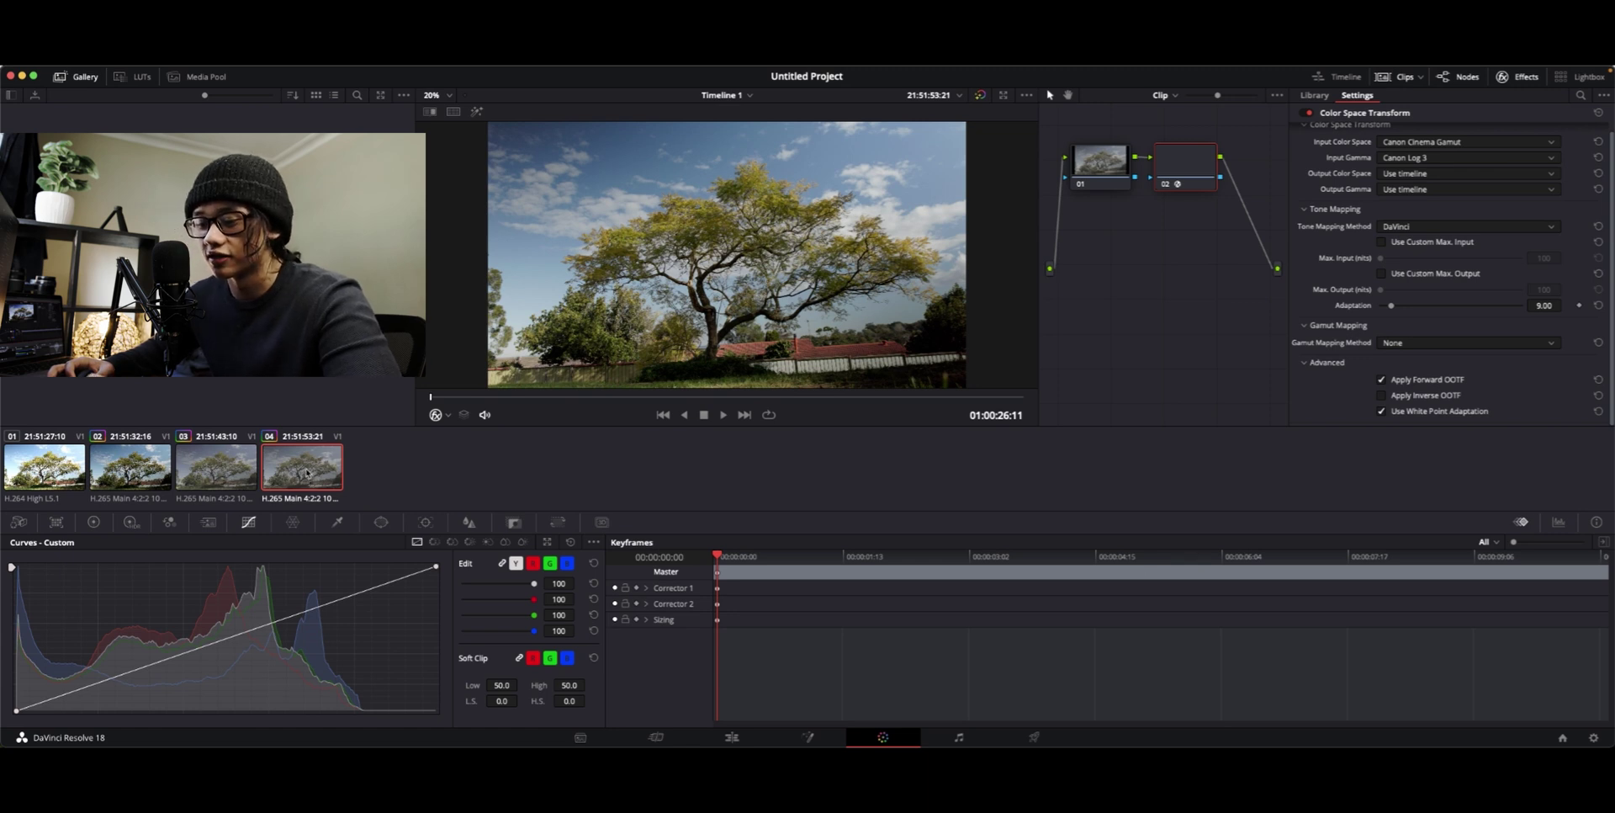
key("alt+s")
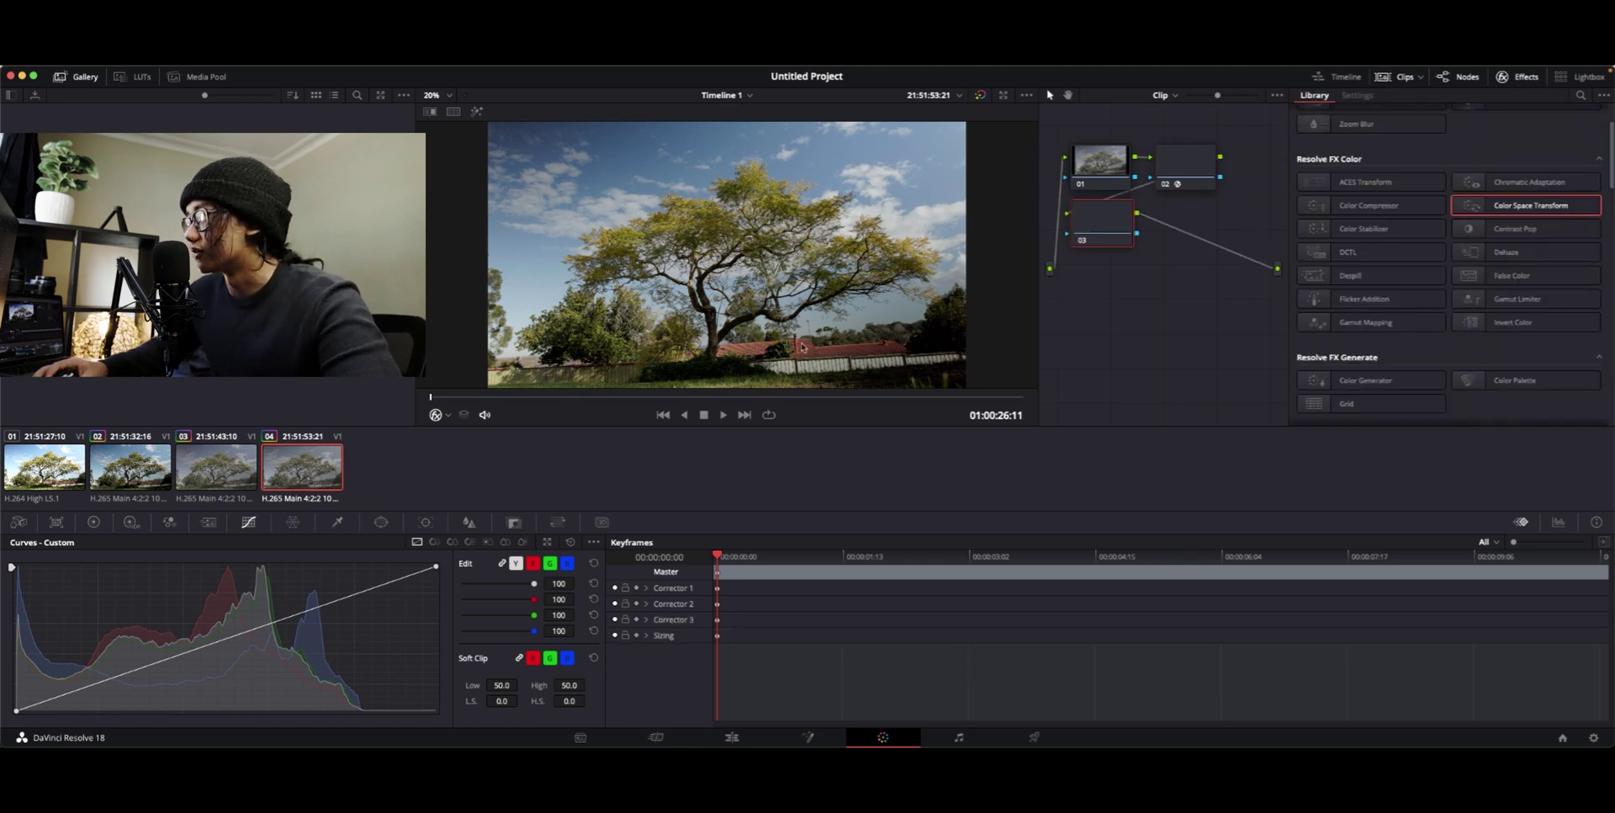
left_click(98, 690)
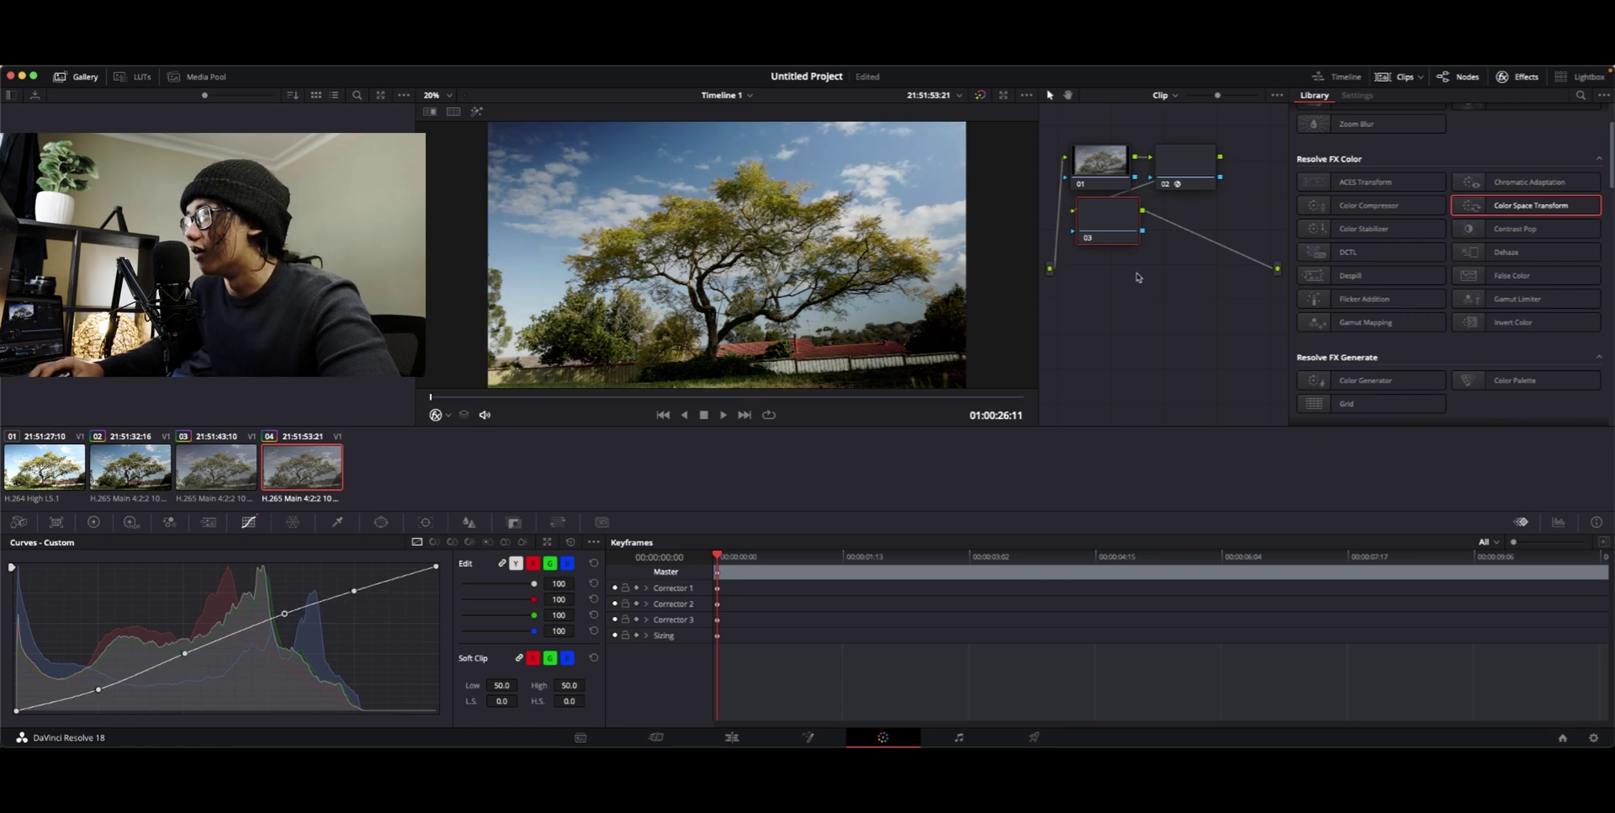
Add serial node 04 and use the Color Warper to shift the sky toward teal (hue 0.43) and the tree toward orange (hue 0.86).
key("alt+s")
left_click(293, 521)
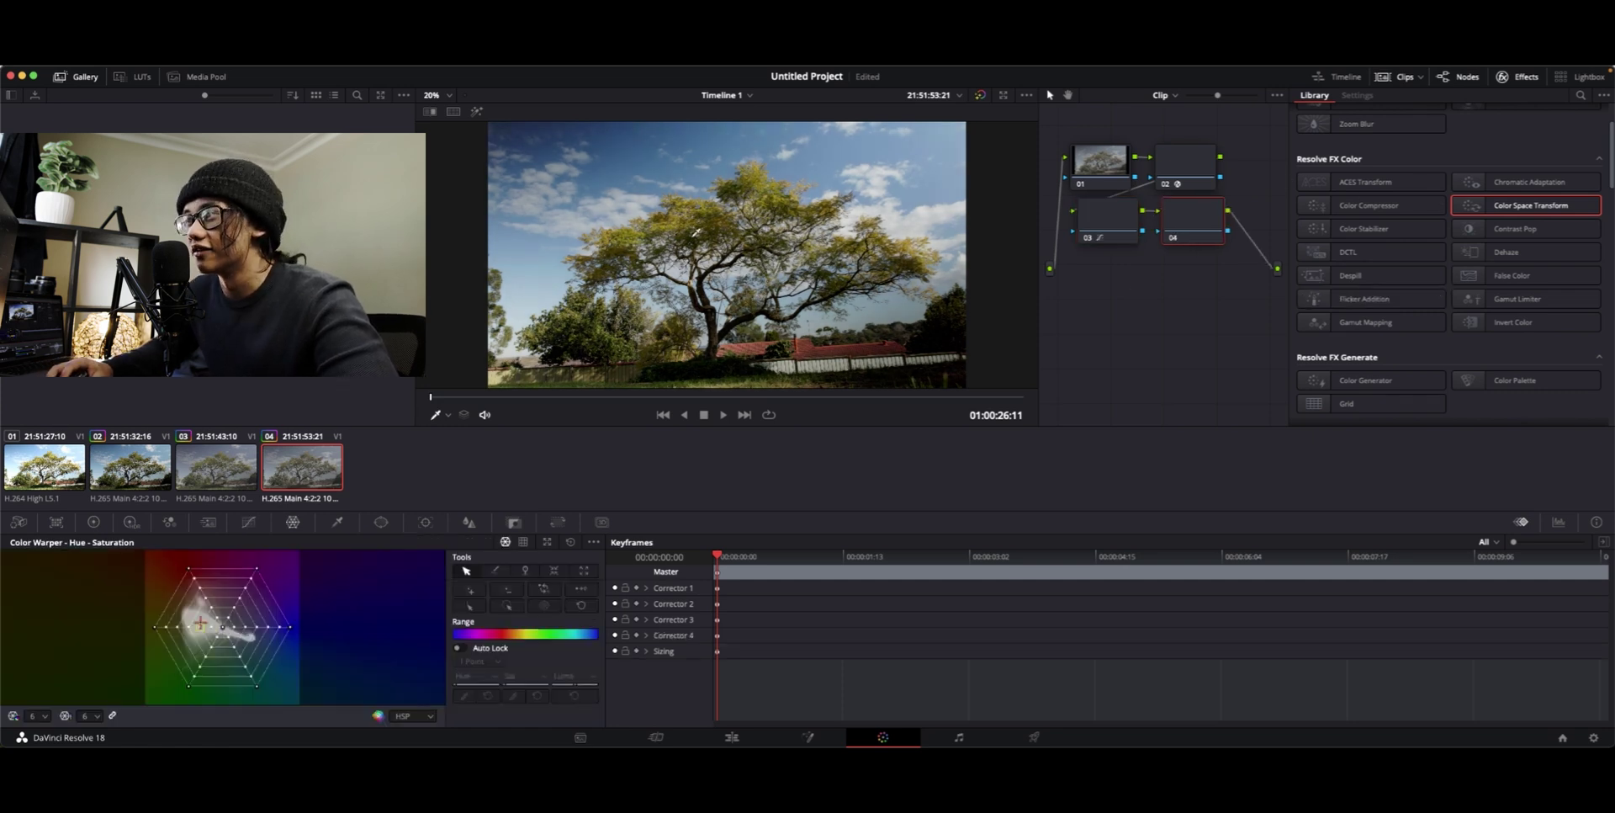
left_click(824, 166)
left_click_drag(823, 173, 826, 190)
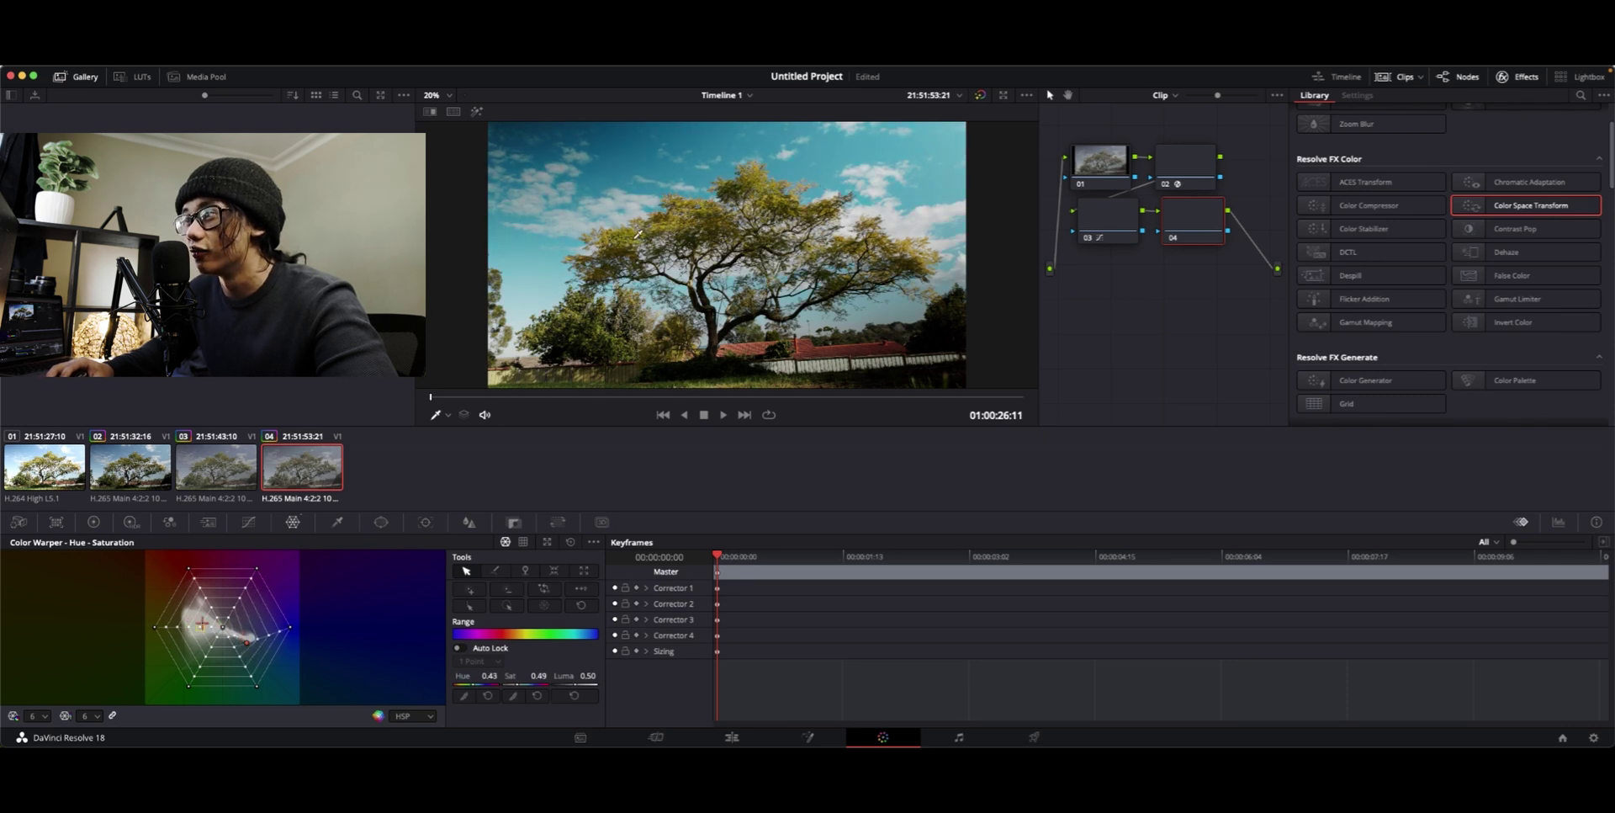
left_click_drag(625, 231, 624, 225)
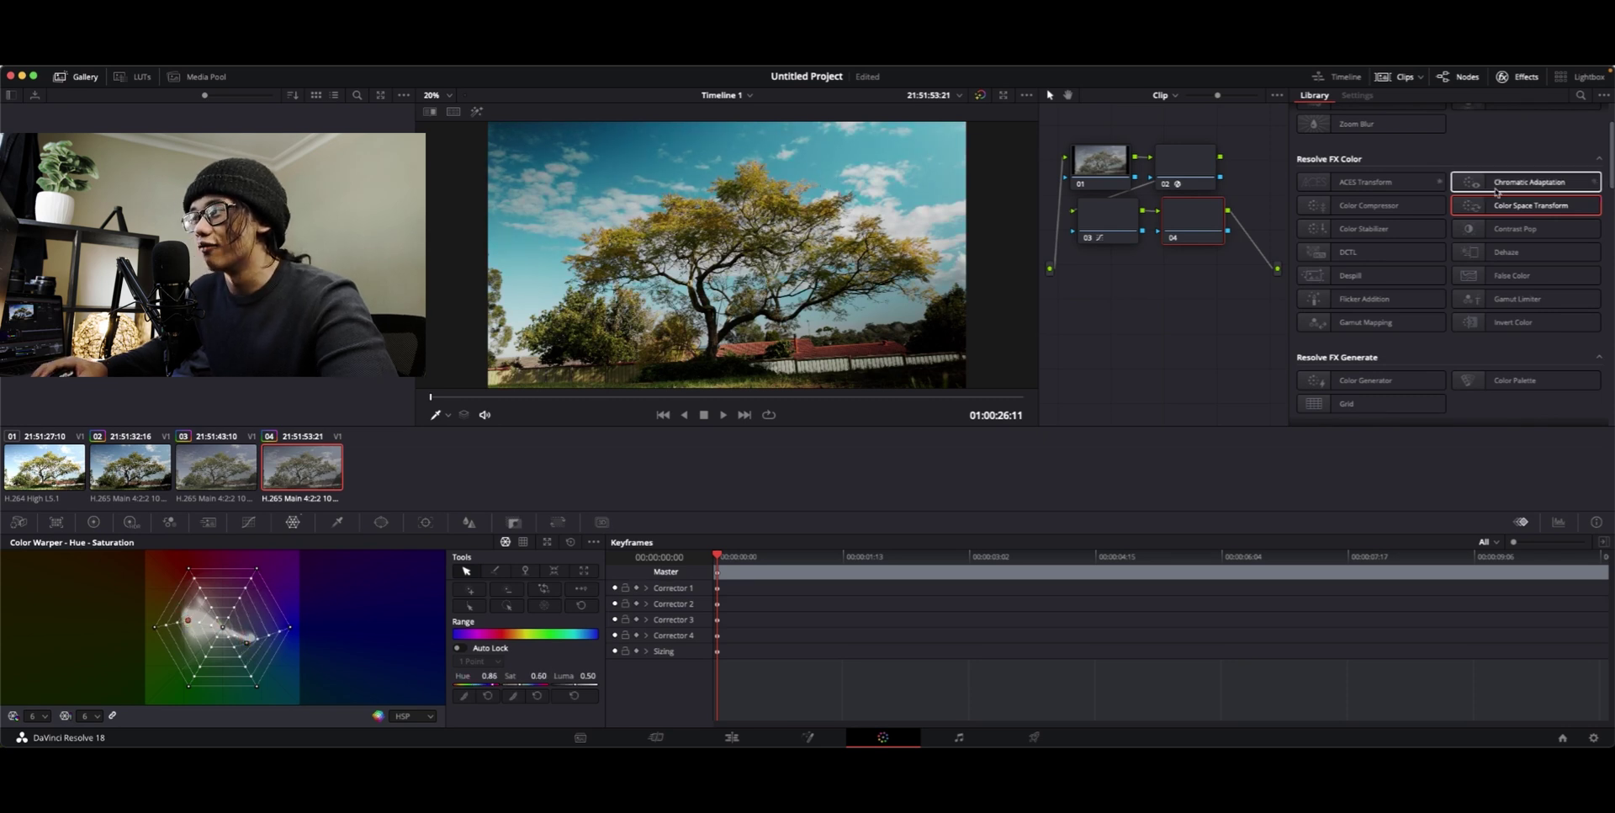
left_click(1175, 239)
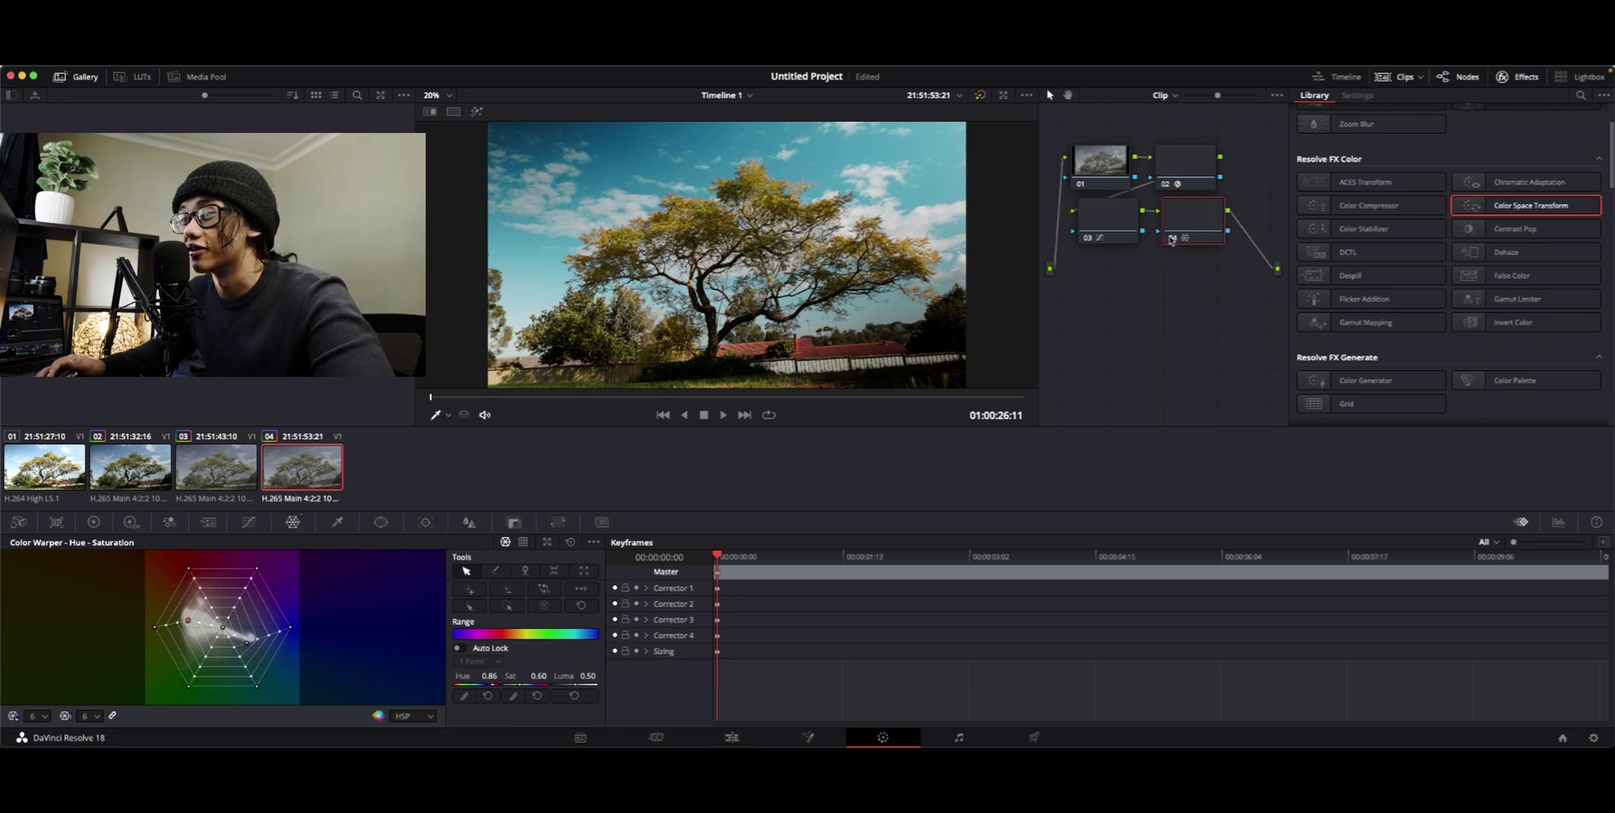